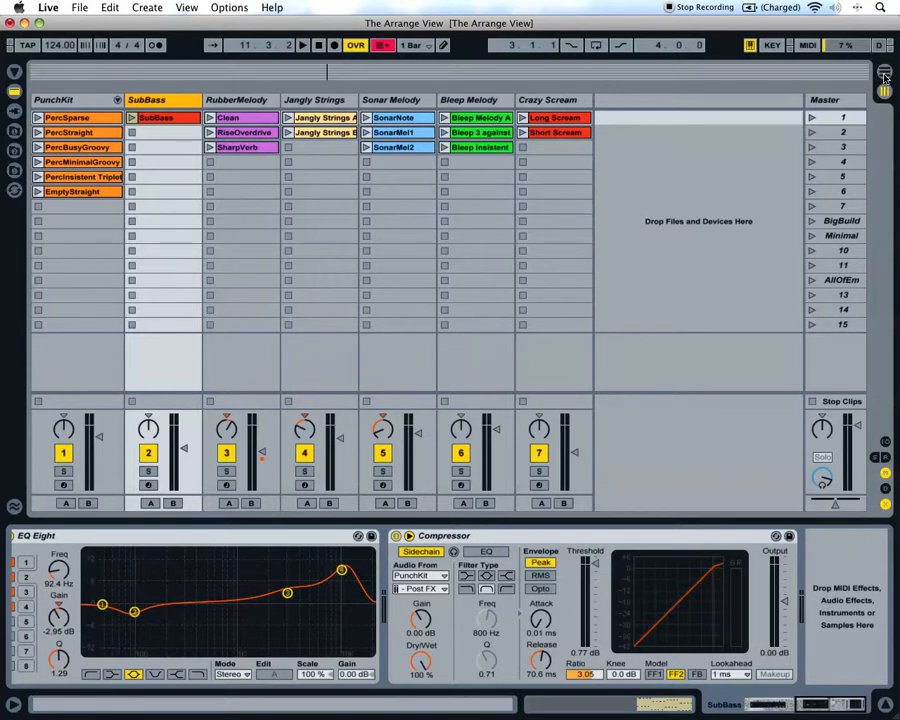
# Show the Arrangement View and place the insert marker at bar 1 on the PunchKit track.
pyautogui.click(884, 74)
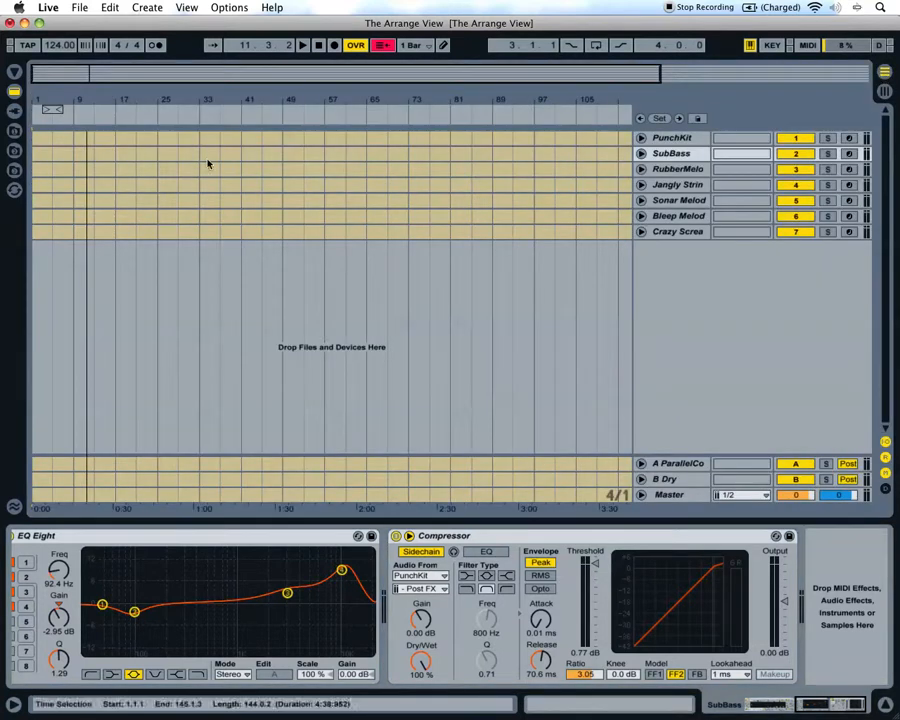
pyautogui.press('super+a')
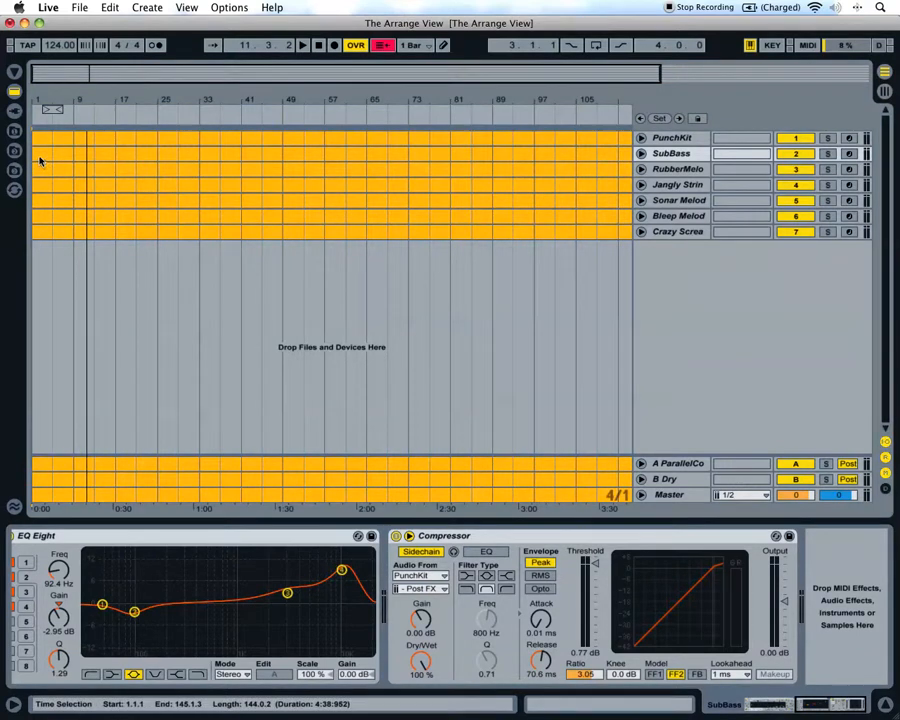
pyautogui.click(33, 137)
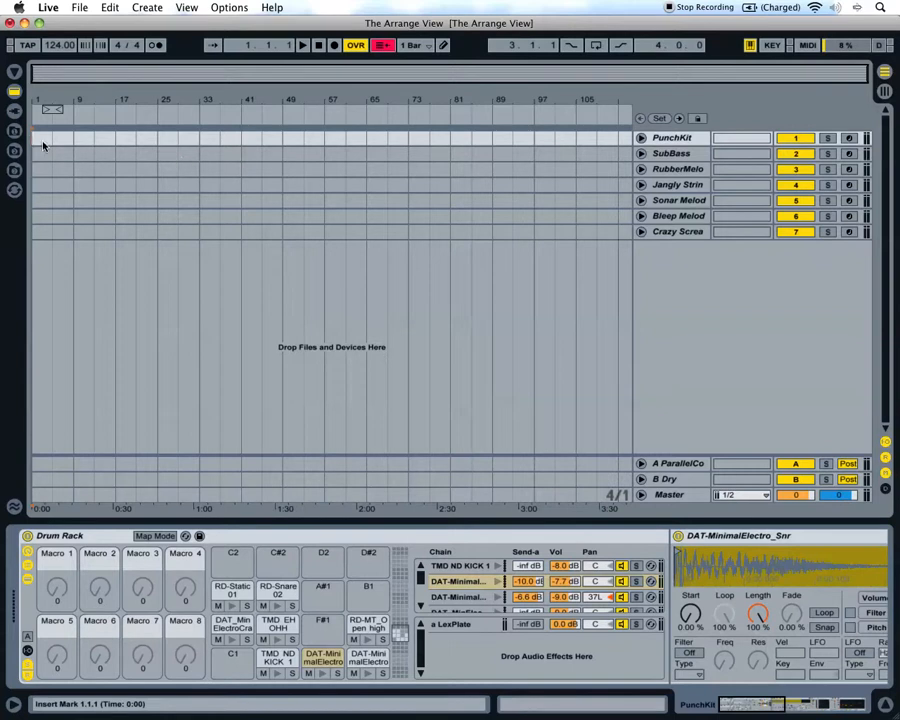
# Review the tracks from PunchKit to Crazy Scream in the Session View and select the Bleep Melody track's third clip.
pyautogui.press('Tab')
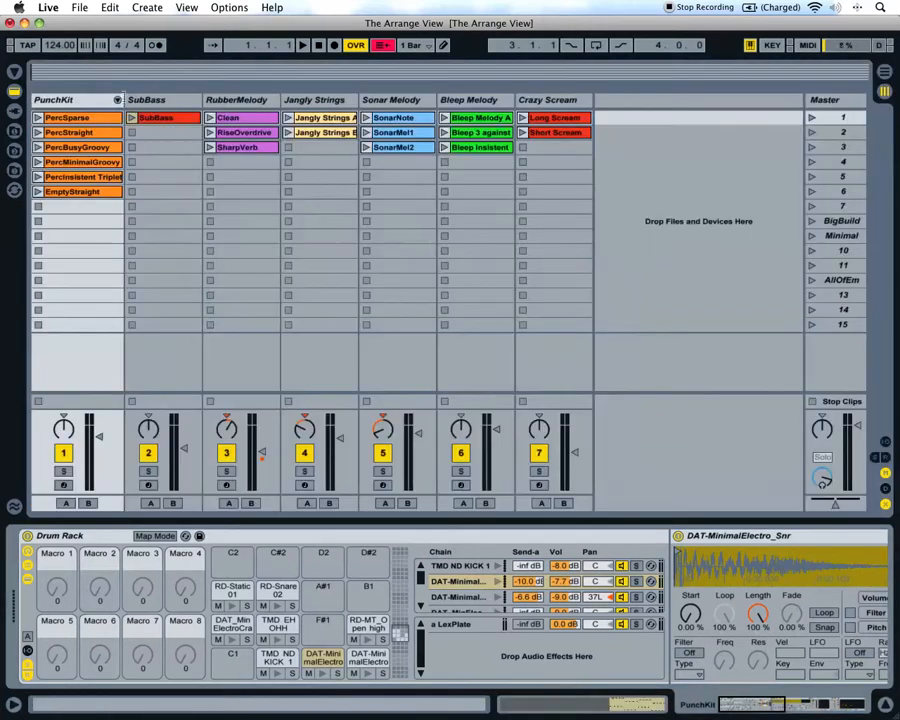
pyautogui.click(108, 100)
pyautogui.click(176, 99)
pyautogui.click(248, 99)
pyautogui.click(328, 99)
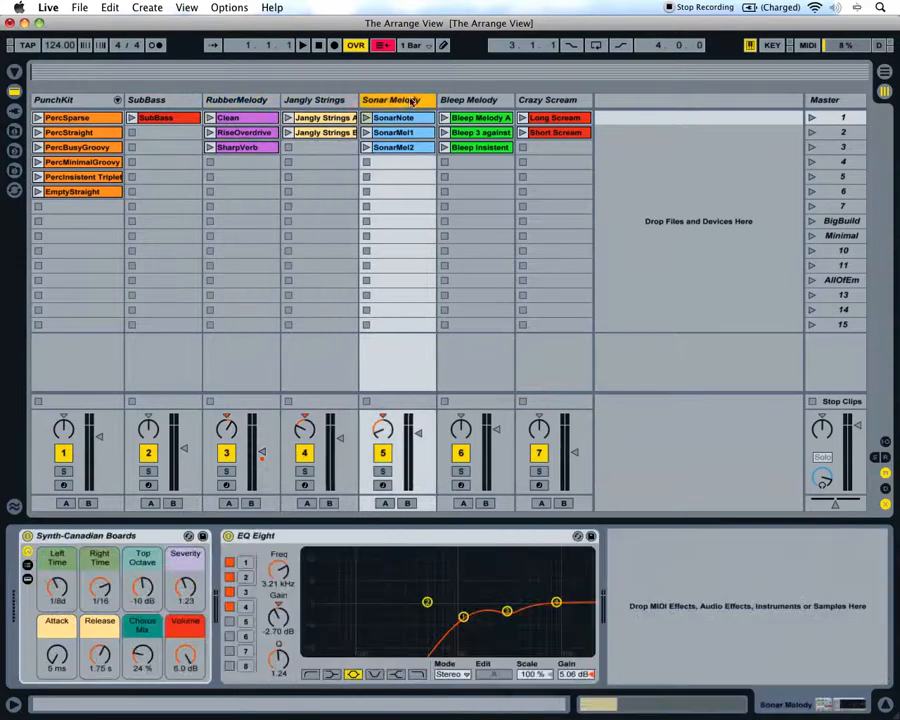
pyautogui.click(403, 101)
pyautogui.click(482, 100)
pyautogui.click(555, 100)
pyautogui.click(478, 147)
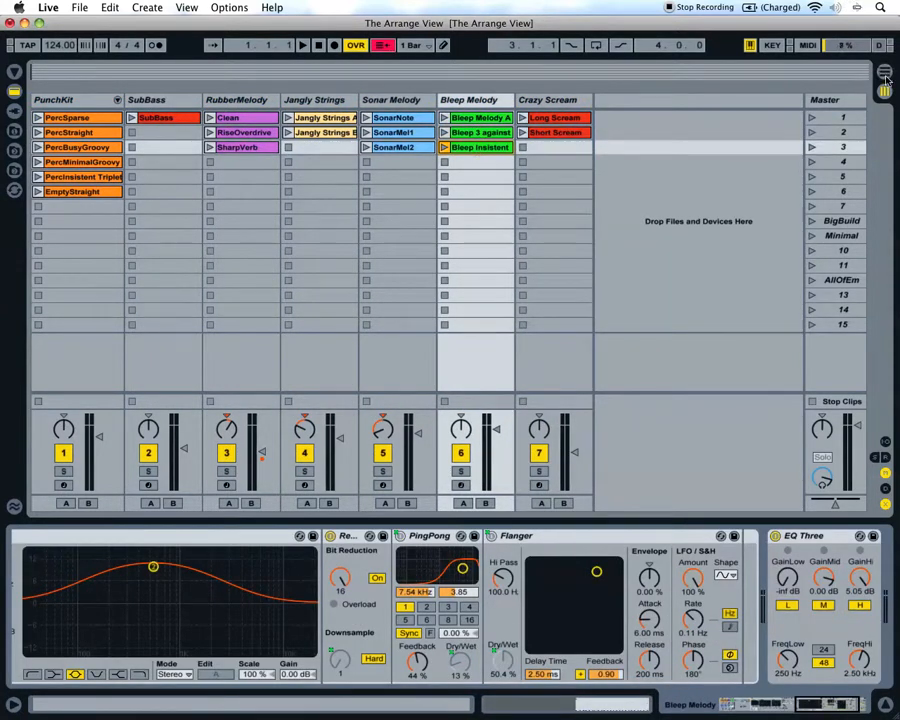
# Compare the same tracks in the Arrangement View by selecting PunchKit, SubBass, RubberMelody and Jangly Strings.
pyautogui.press('Tab')
pyautogui.click(685, 140)
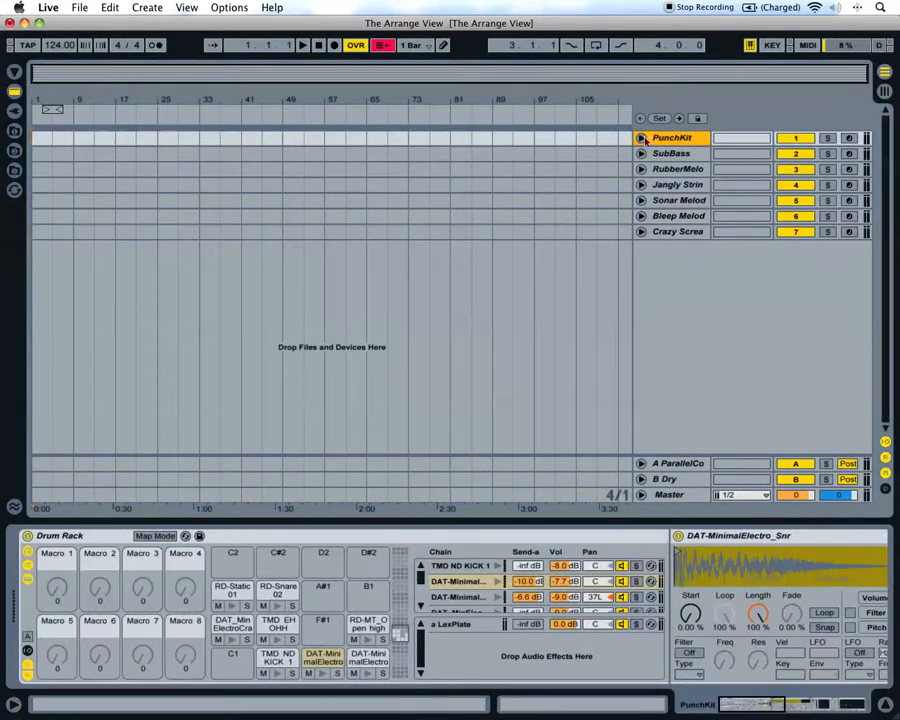
pyautogui.click(678, 154)
pyautogui.click(676, 170)
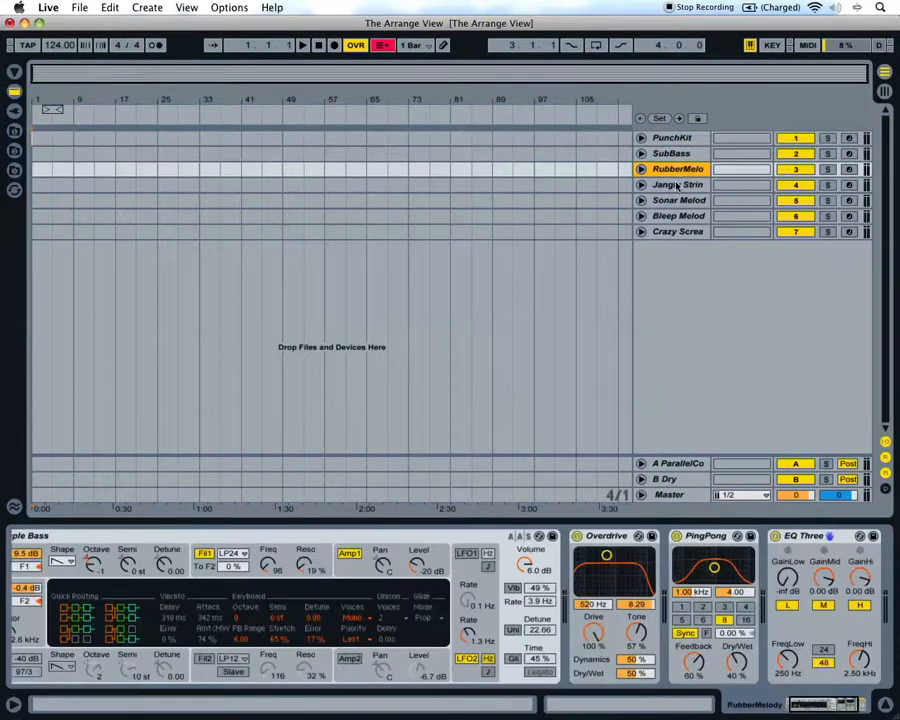
pyautogui.click(677, 185)
pyautogui.click(671, 138)
# Select the SubBass track and play the empty arrangement from bar 1.
pyautogui.click(676, 155)
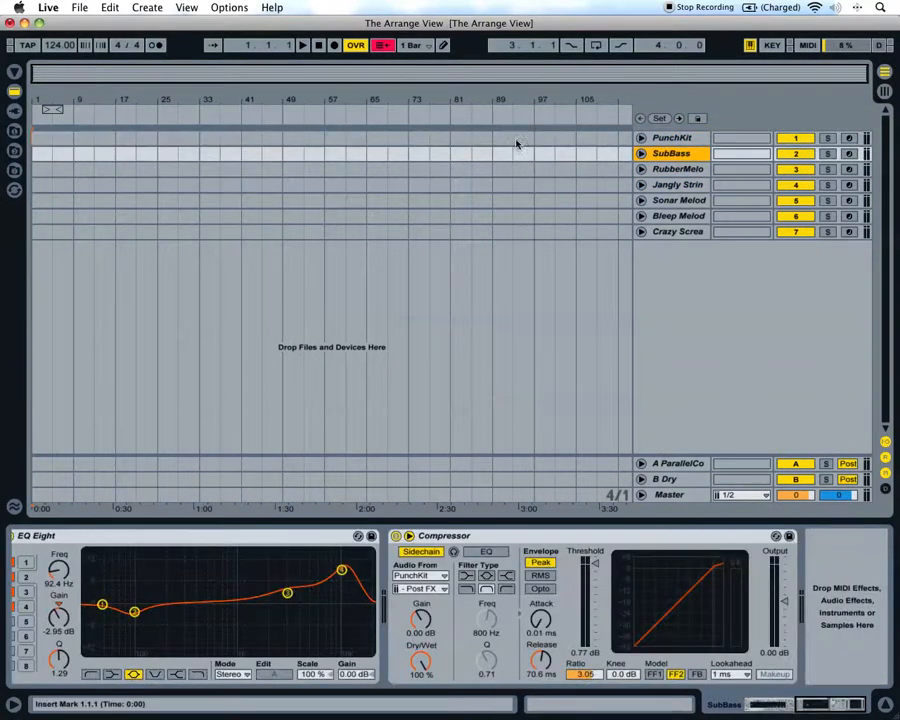
pyautogui.click(37, 157)
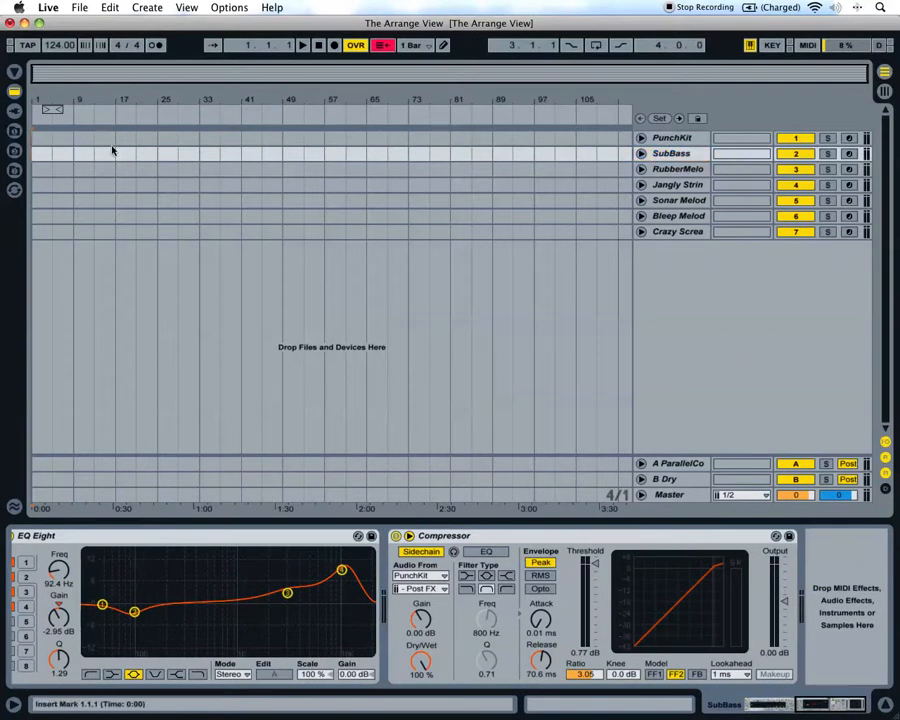
pyautogui.press('space')
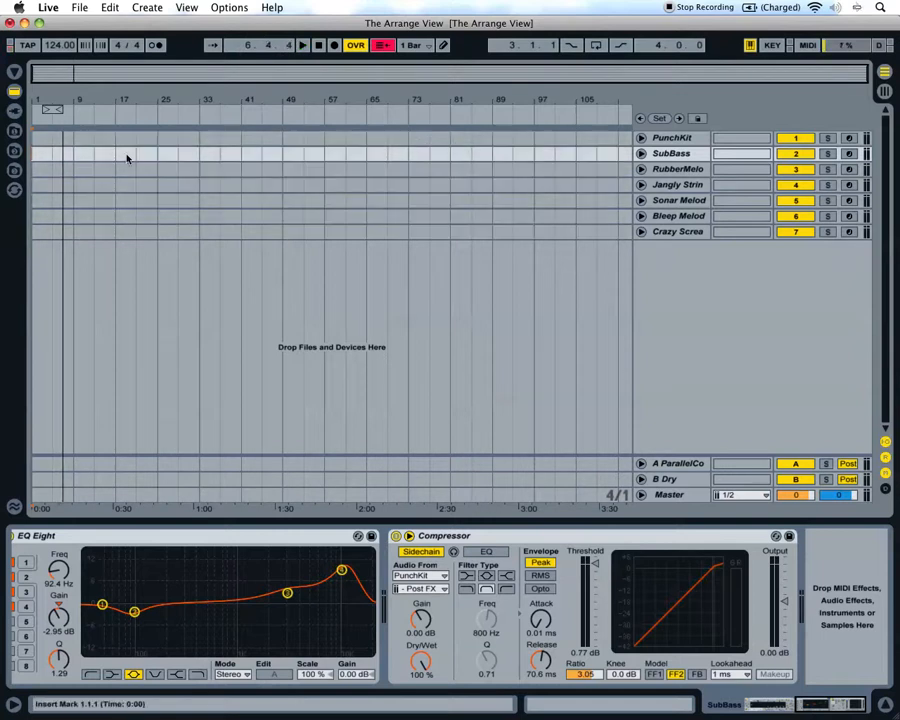
# Examine the devices of every track from PunchKit down to Crazy Scream in the Arrangement View, ending on PunchKit.
pyautogui.click(674, 139)
pyautogui.click(677, 155)
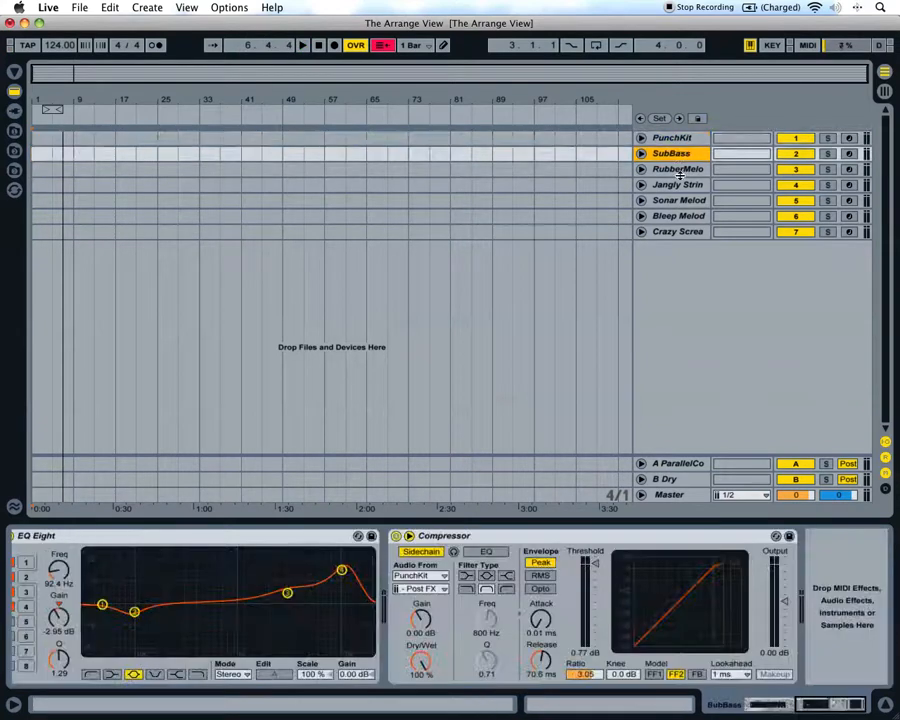
pyautogui.click(677, 170)
pyautogui.click(677, 186)
pyautogui.click(678, 201)
pyautogui.click(678, 217)
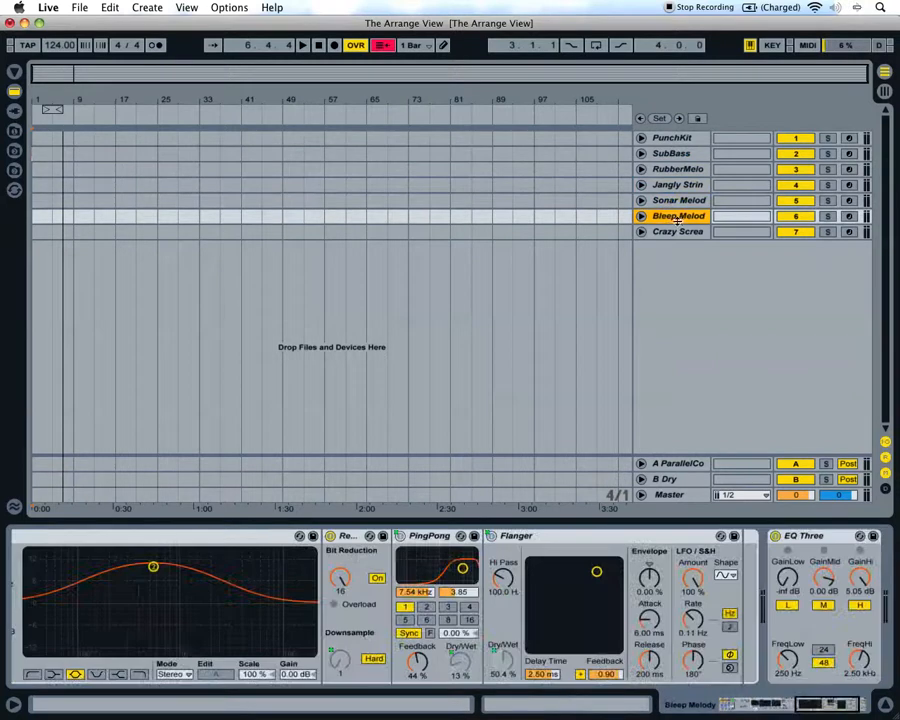
pyautogui.click(670, 233)
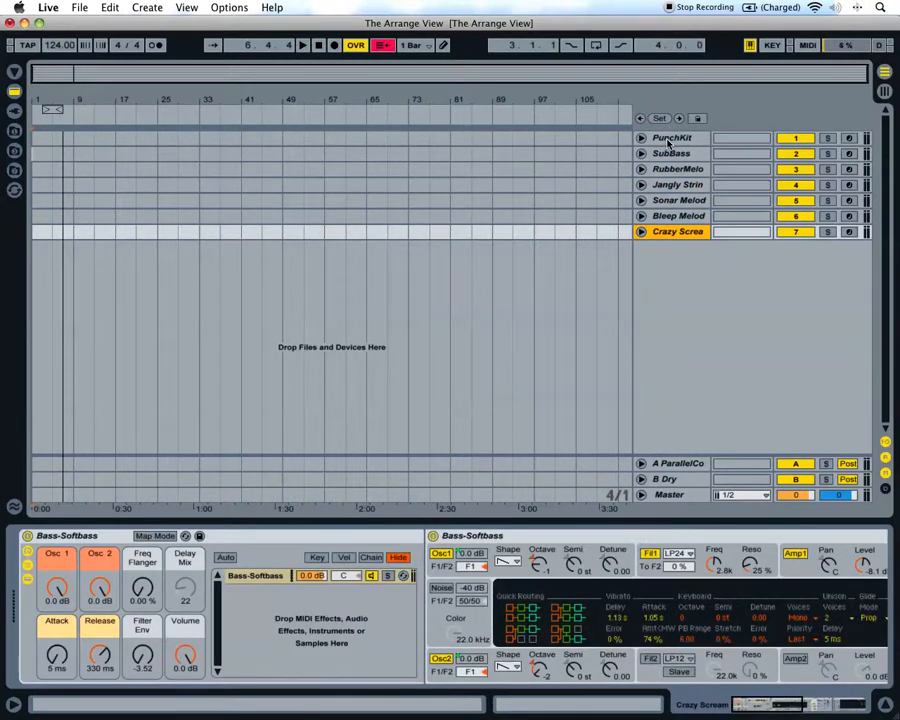
pyautogui.click(668, 143)
# Switch back and forth between the Session and Arrangement Views, ending in the Session View.
pyautogui.press('Tab')
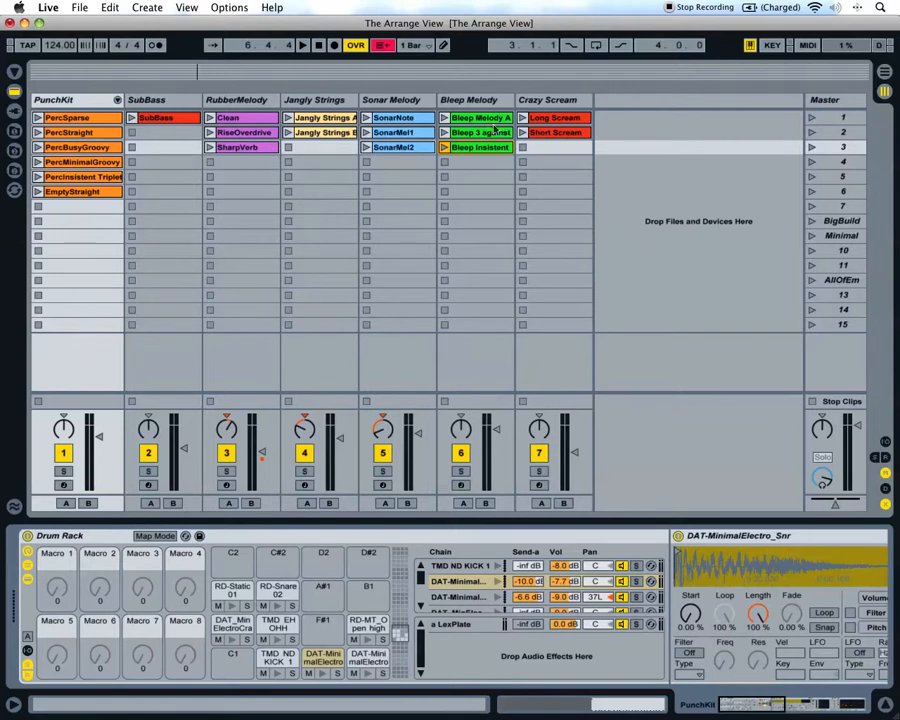
pyautogui.click(885, 71)
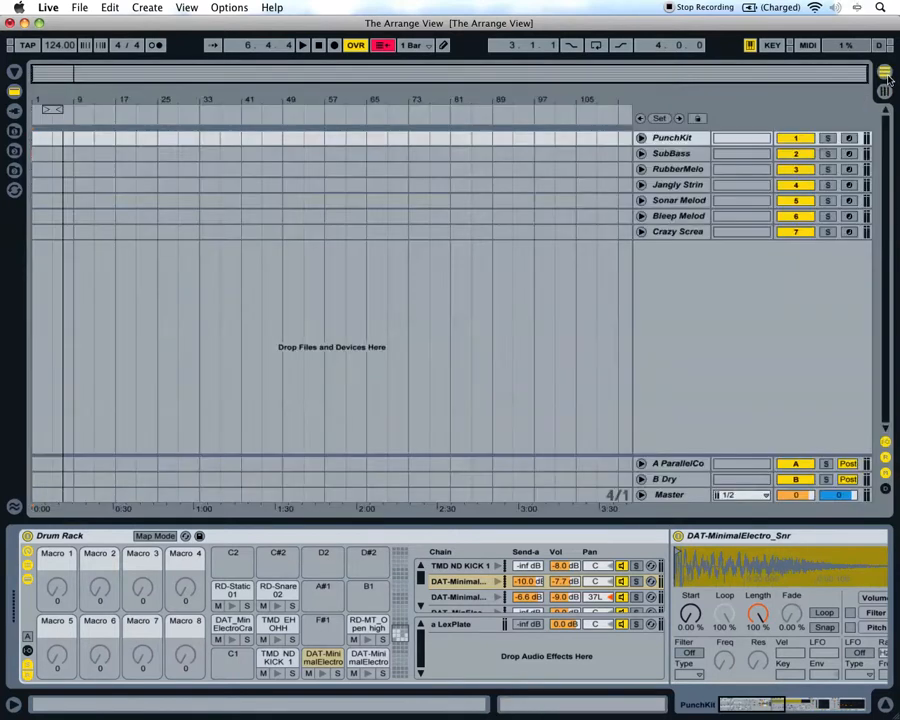
pyautogui.press('Tab')
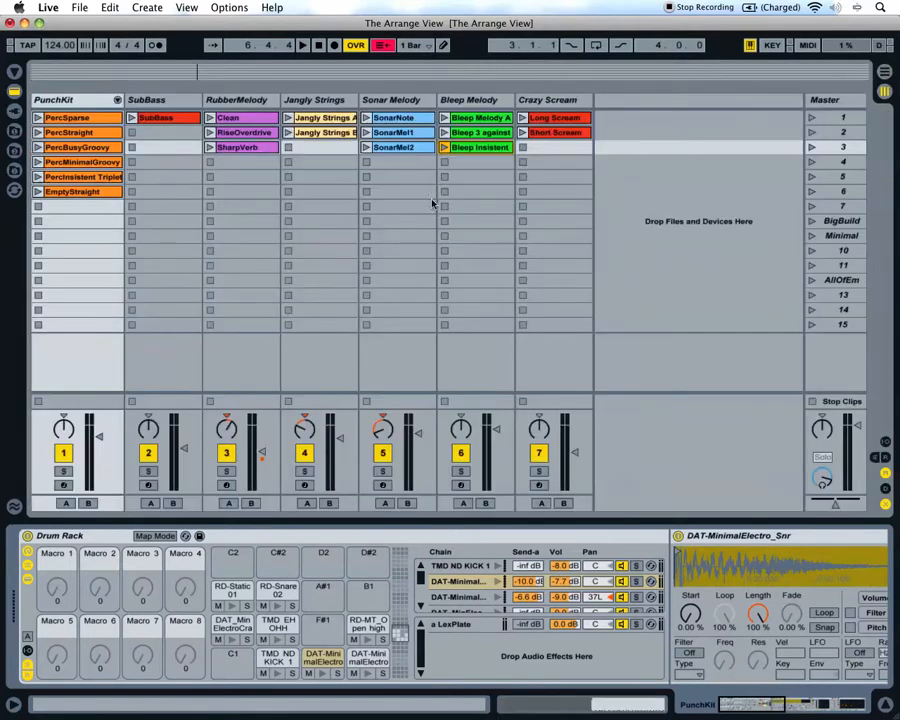
pyautogui.press('Tab')
pyautogui.click(884, 92)
# Copy the PercSparse clip from the Session View and paste it at bar 1 of the PunchKit track in the Arrangement View.
pyautogui.click(75, 101)
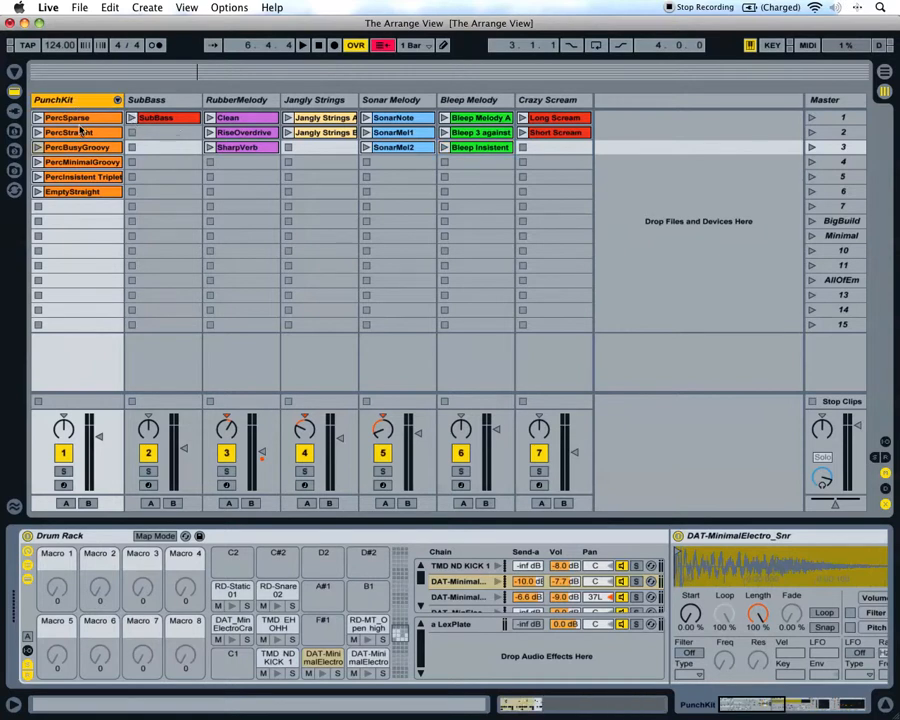
pyautogui.click(83, 121)
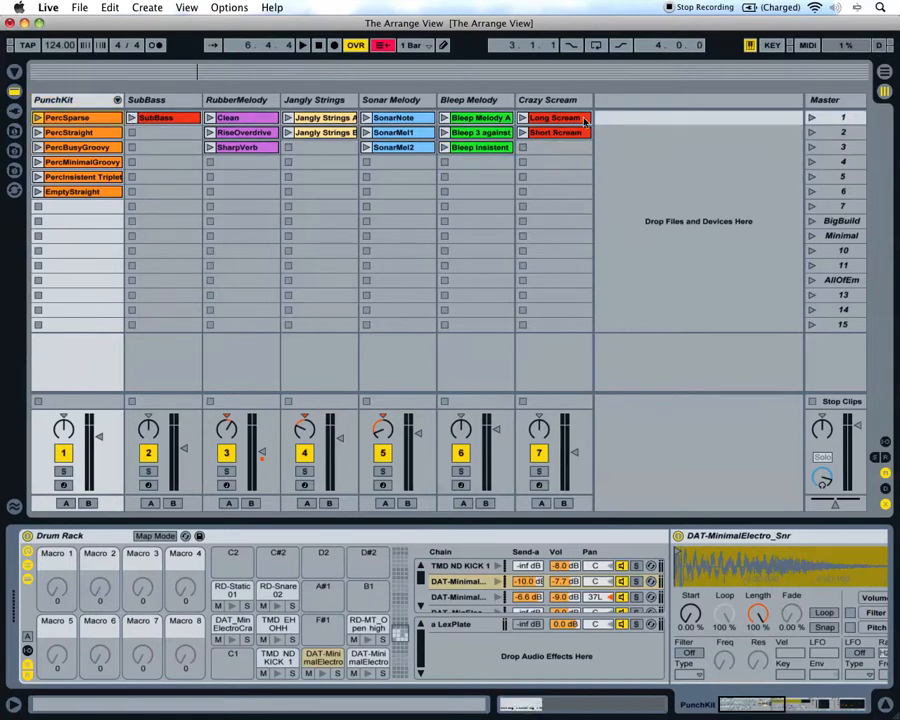
pyautogui.rightClick(68, 123)
pyautogui.click(106, 145)
pyautogui.press('Tab')
pyautogui.click(37, 143)
pyautogui.click(685, 141)
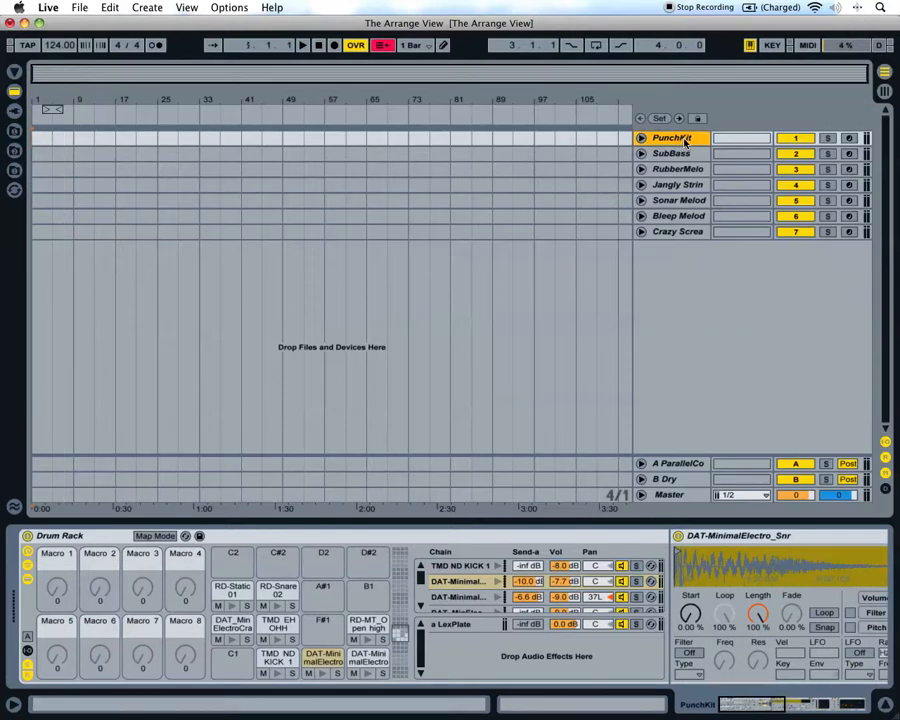
pyautogui.press('Tab')
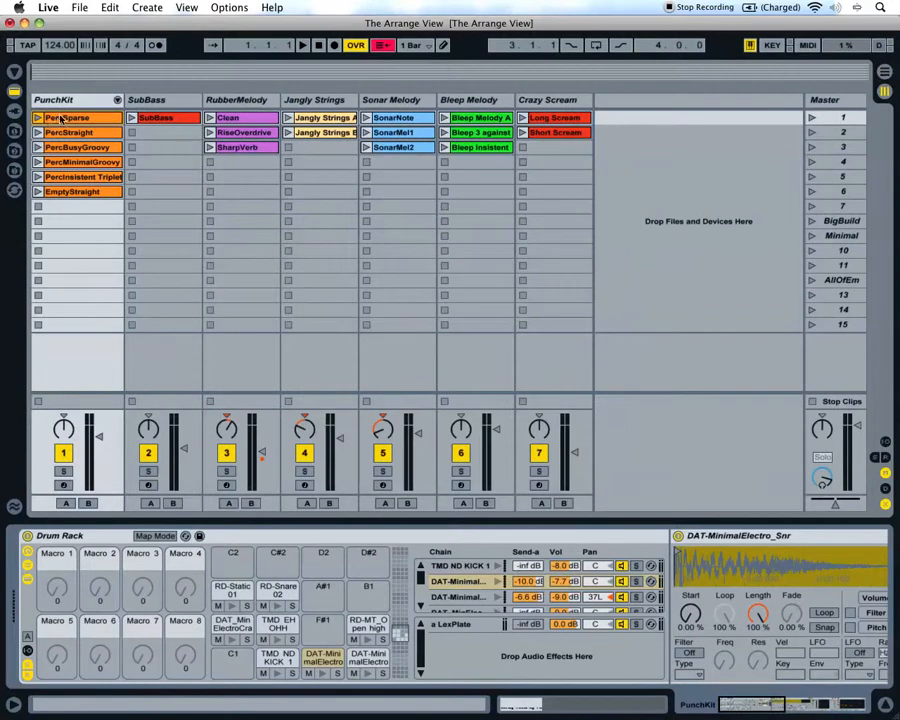
pyautogui.press('Tab')
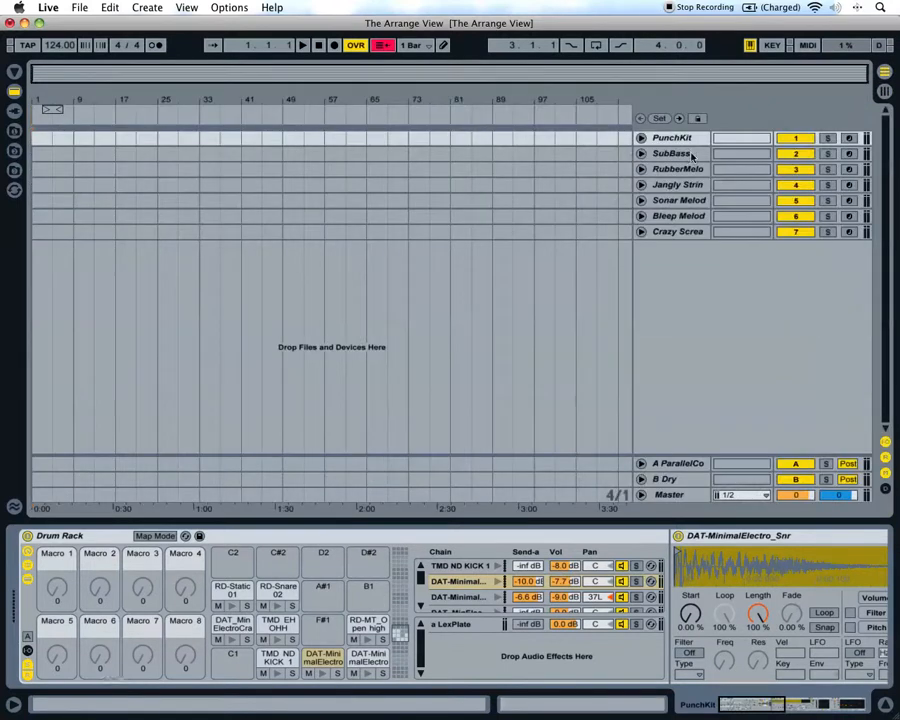
pyautogui.click(41, 142)
pyautogui.rightClick(40, 142)
pyautogui.click(46, 146)
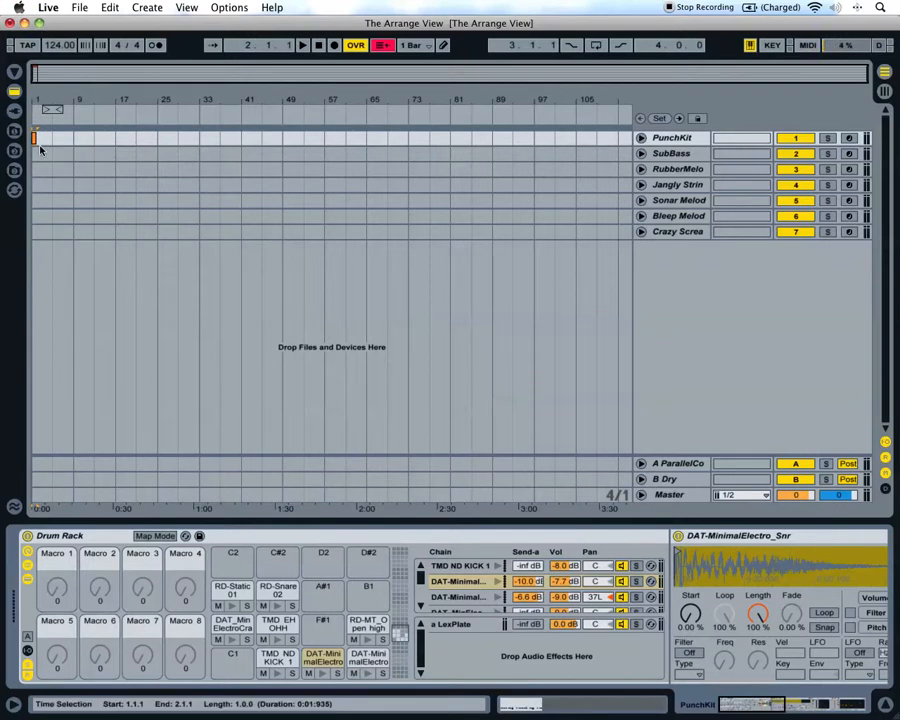
# Open the arranged PercSparse clip's notes and extend the looped clip to end at 19.3.1.
pyautogui.moveTo(37, 98); pyautogui.dragTo(40, 152)
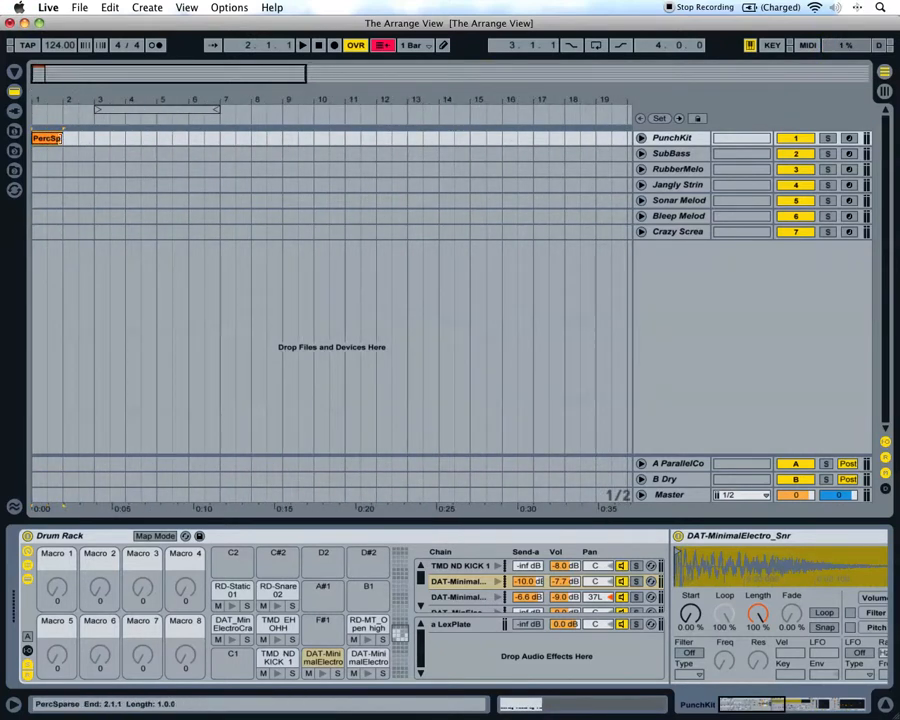
pyautogui.doubleClick(62, 136)
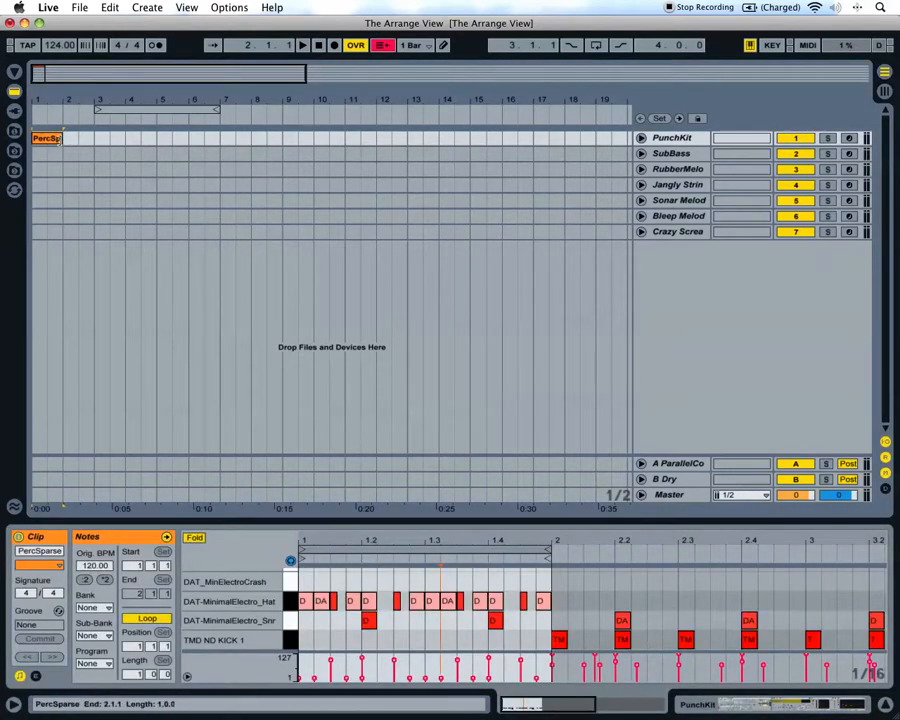
pyautogui.moveTo(62, 138); pyautogui.dragTo(610, 138)
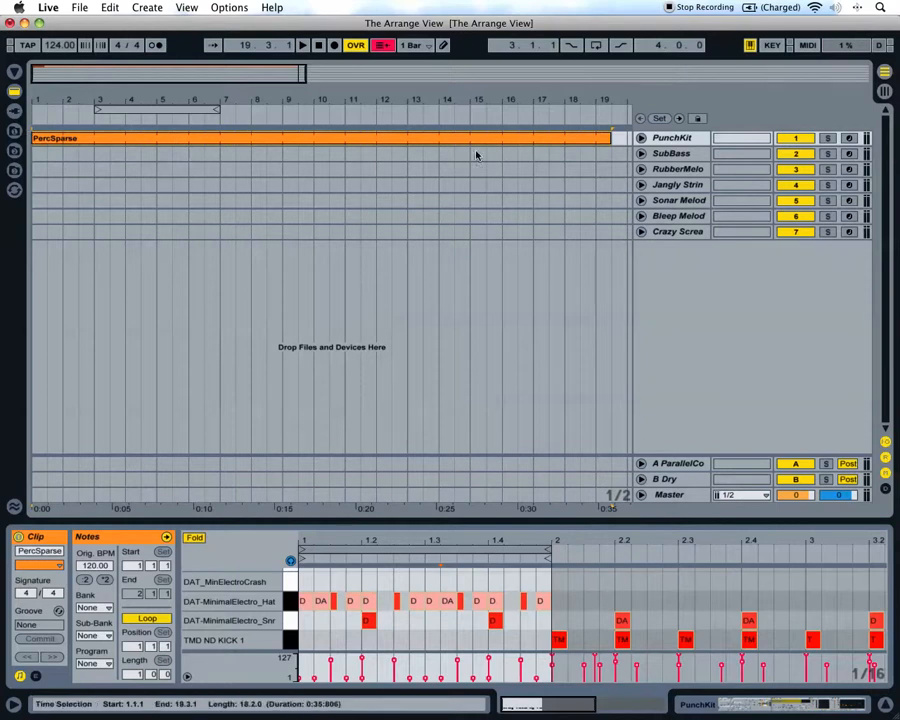
# Return playback to the arrangement and listen to the end of the PercSparse clip from bar 17.
pyautogui.click(533, 158)
pyautogui.hscroll(2, 550, 164)
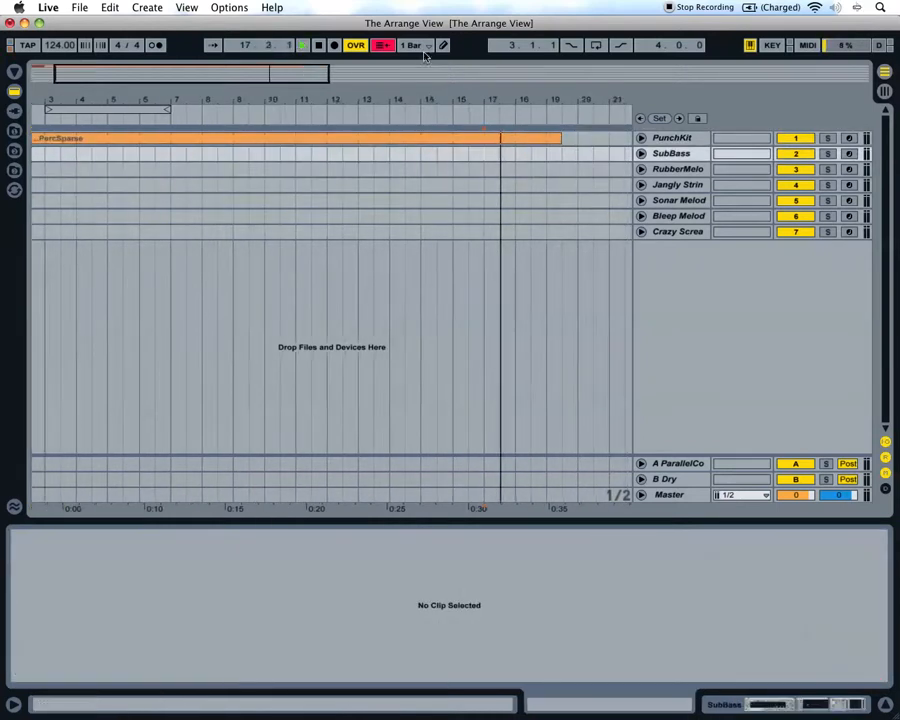
pyautogui.click(384, 48)
pyautogui.press('space')
pyautogui.hscroll(2, 496, 157)
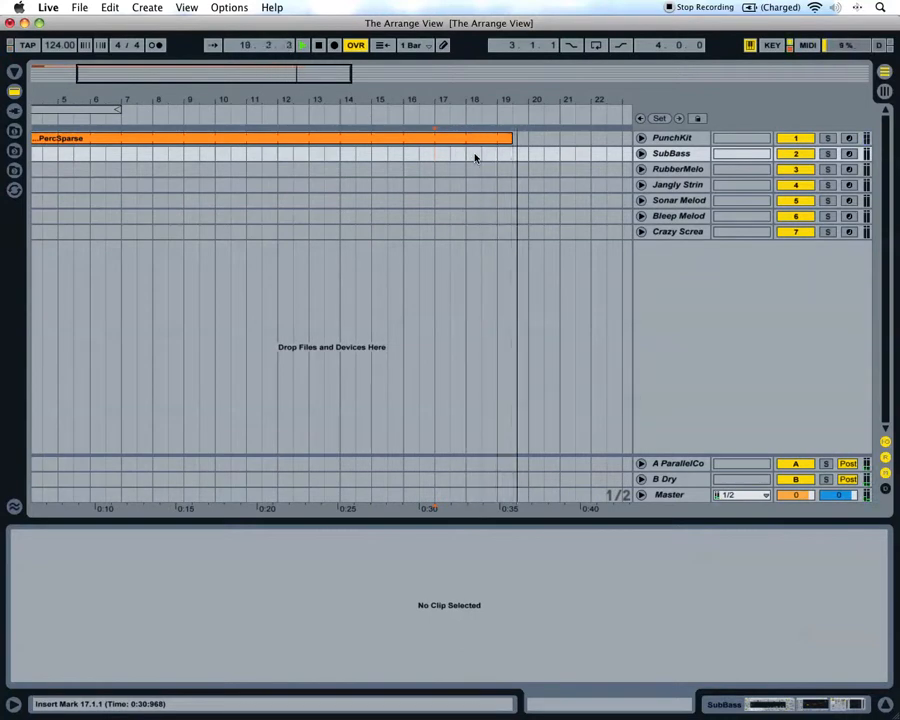
pyautogui.press('space')
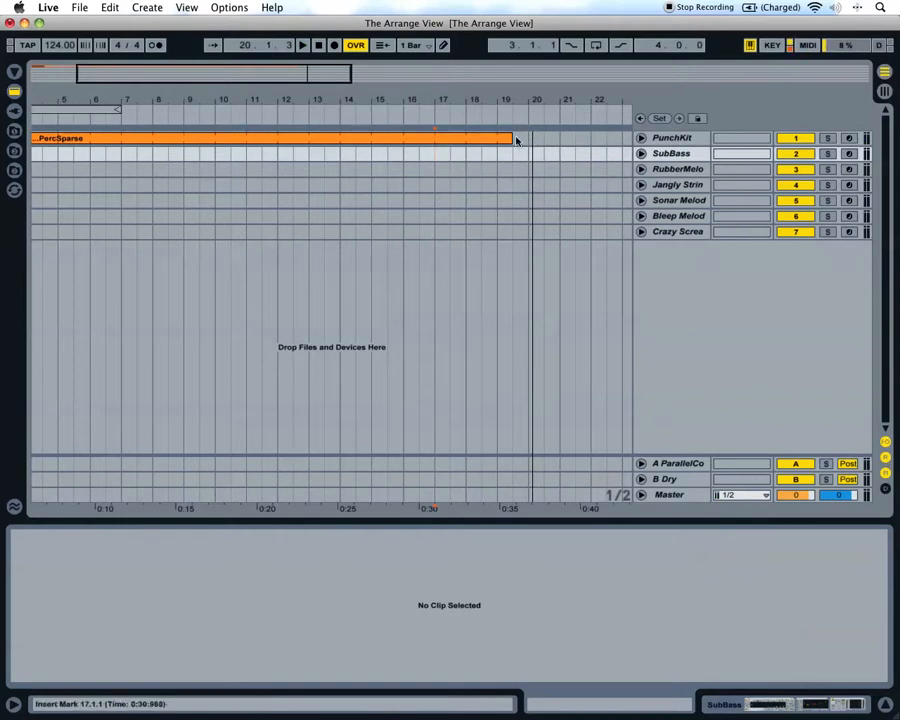
# Shorten the PercSparse clip in the arrangement so it ends at 19.1.1.
pyautogui.moveTo(511, 140); pyautogui.dragTo(500, 143)
pyautogui.moveTo(454, 101); pyautogui.dragTo(205, 101)
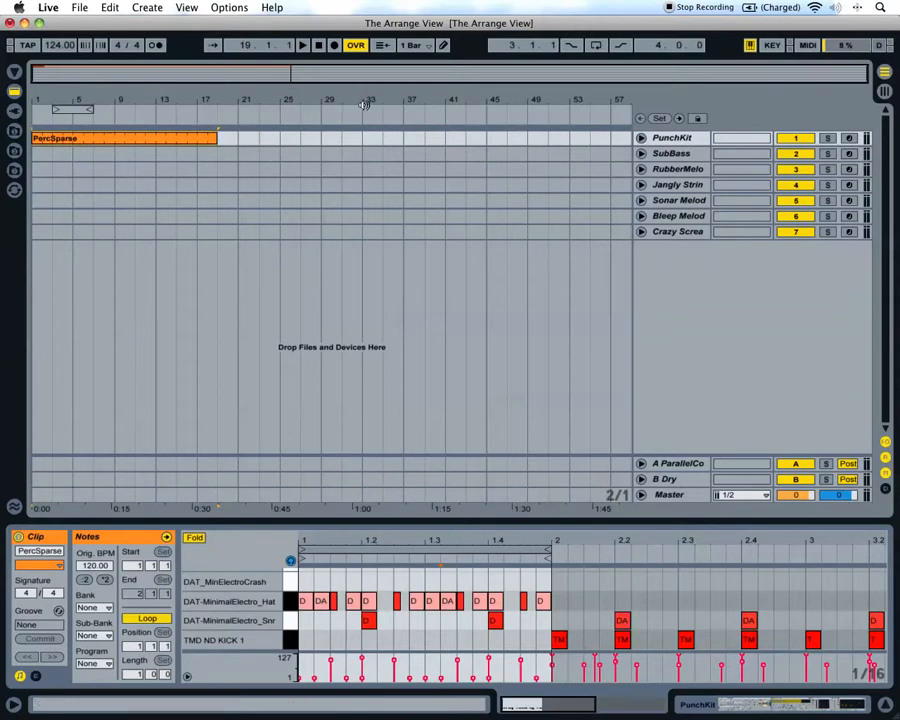
# Launch the RubberMelody track's Clean clip in the Session View and return to the Arrangement View.
pyautogui.press('Tab')
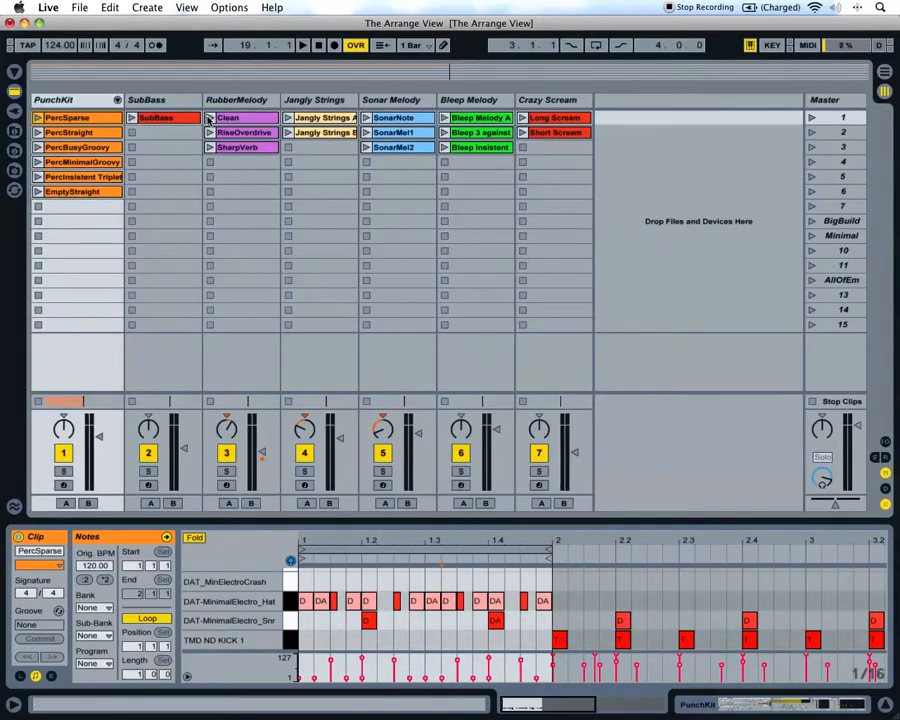
pyautogui.click(208, 118)
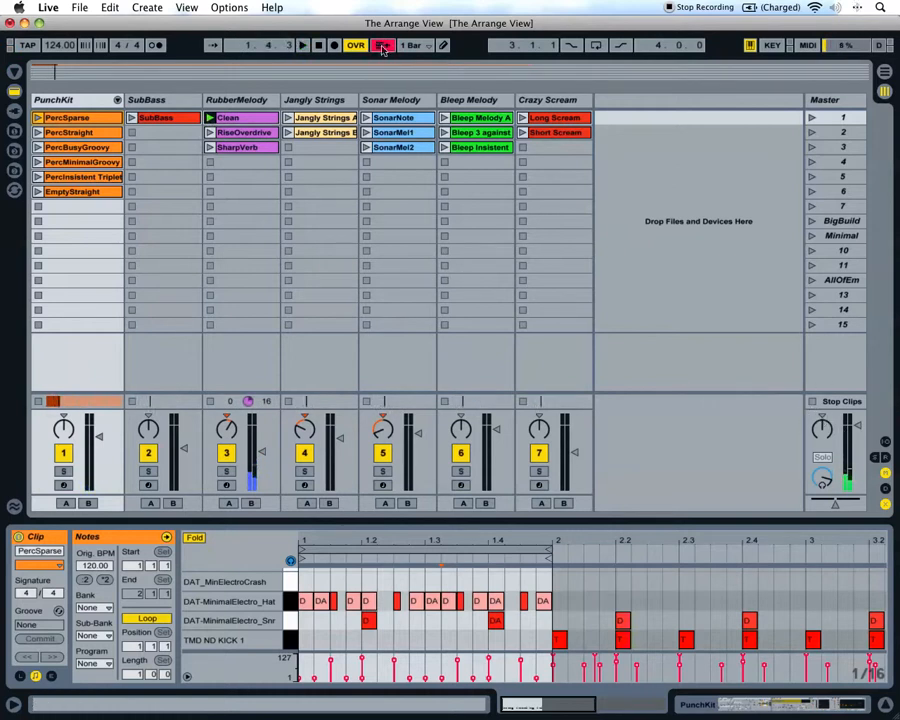
pyautogui.press('Tab')
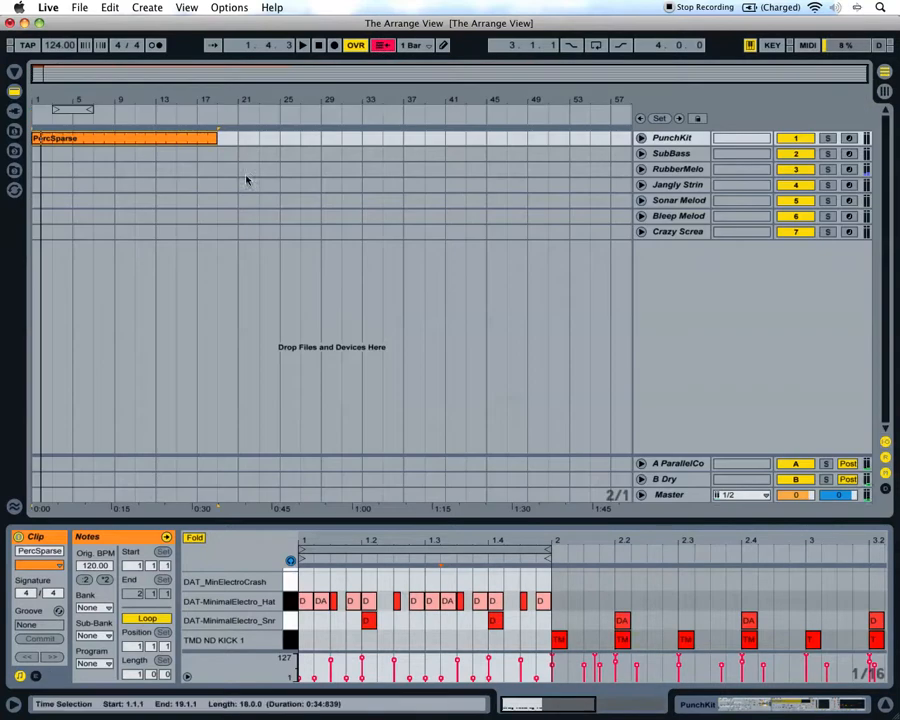
# Play the arrangement from bar 1 together with the launched session clip and select the RubberMelody track.
pyautogui.click(60, 154)
pyautogui.click(32, 154)
pyautogui.press('space')
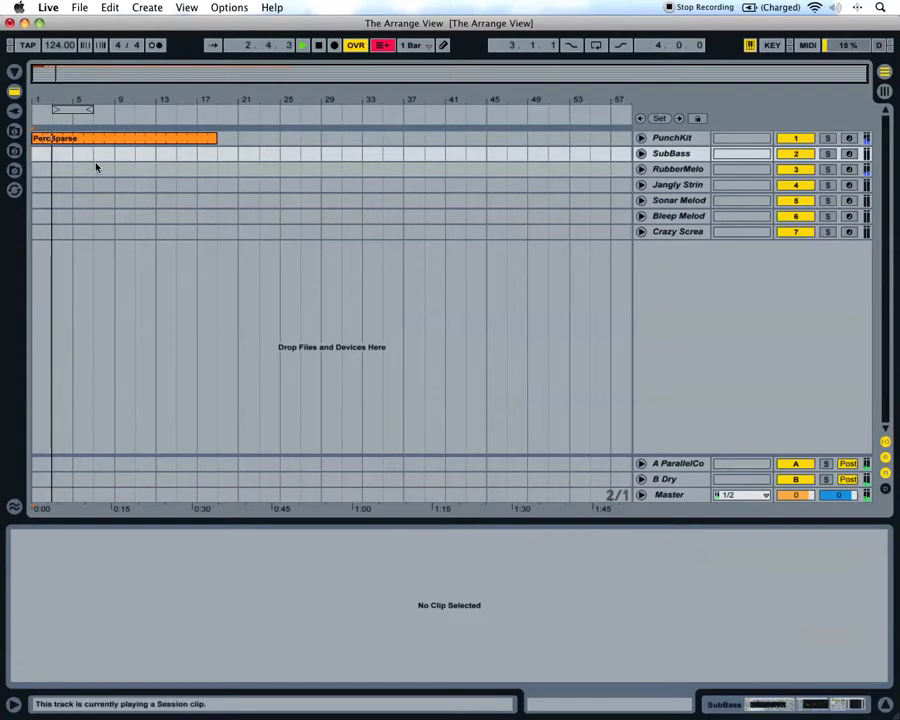
pyautogui.click(45, 172)
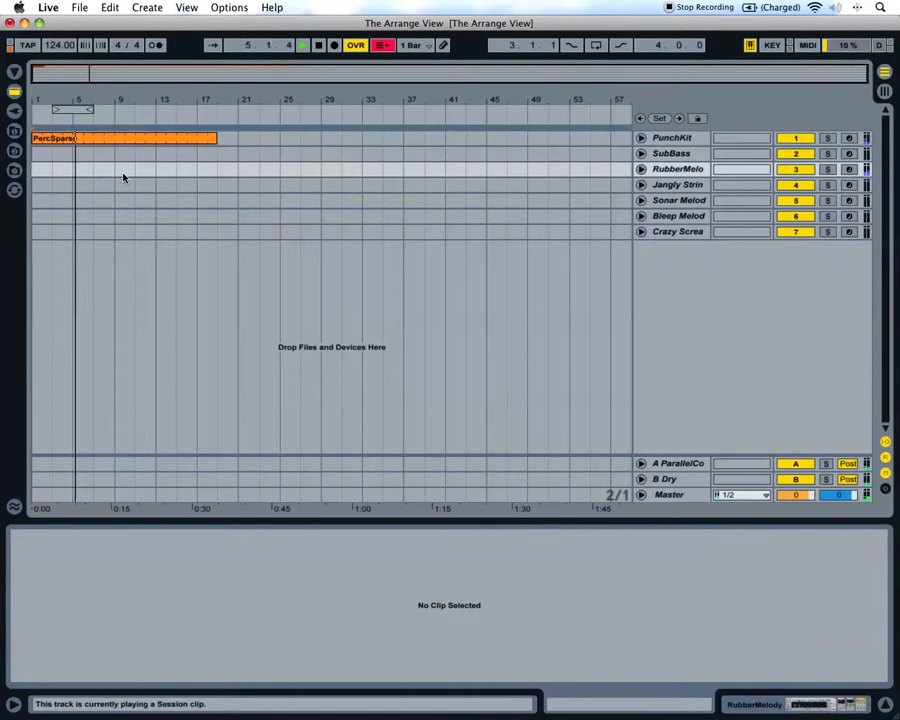
# Return playback to the arrangement and copy the SubBass session clip onto the SubBass track in the timeline at 5.1.1.
pyautogui.click(382, 46)
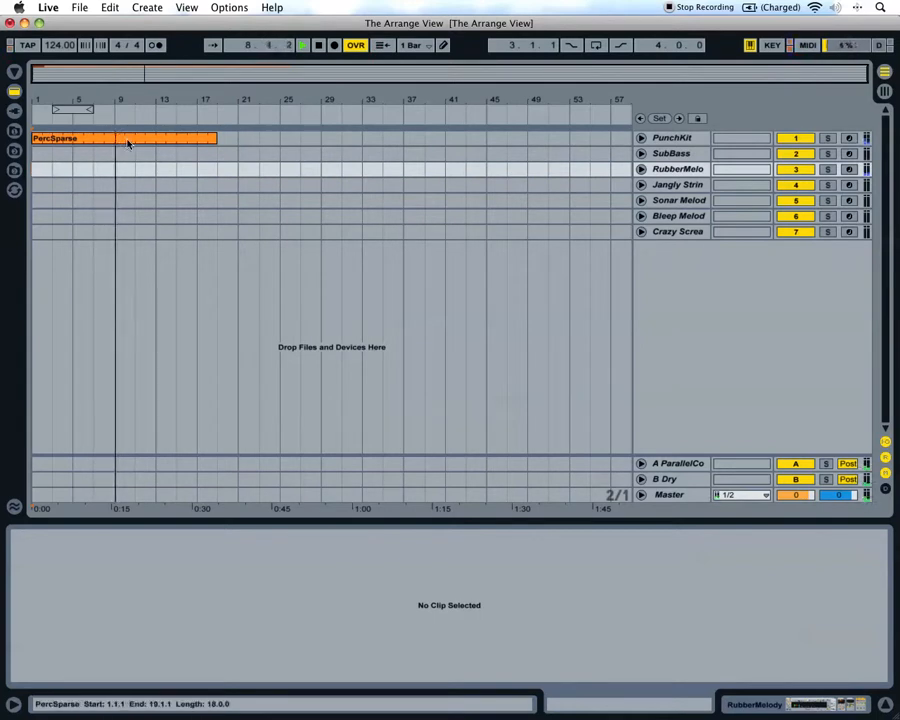
pyautogui.press('Tab')
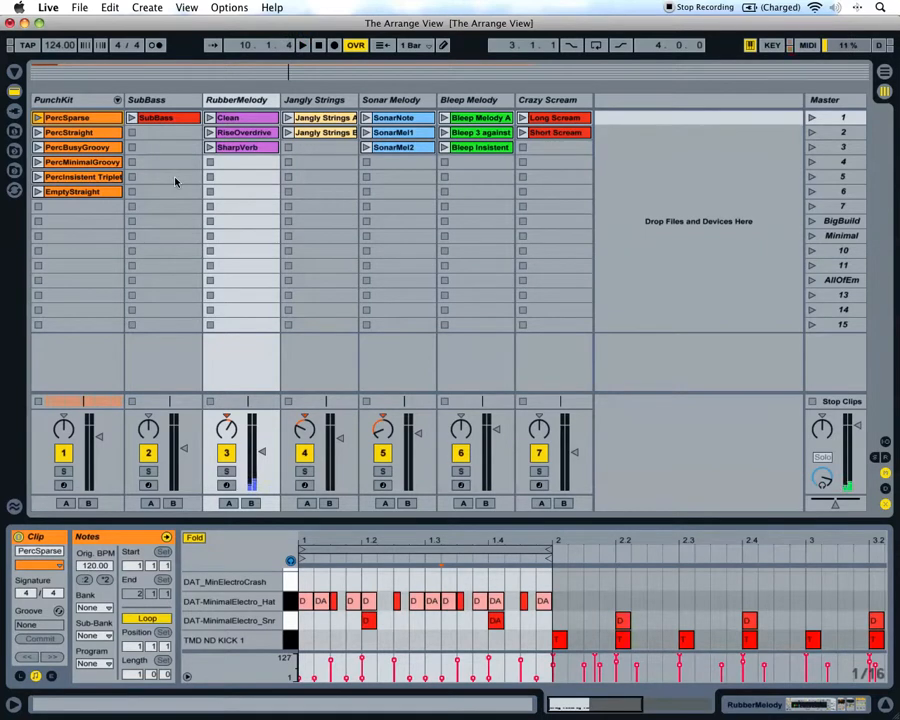
pyautogui.click(157, 120)
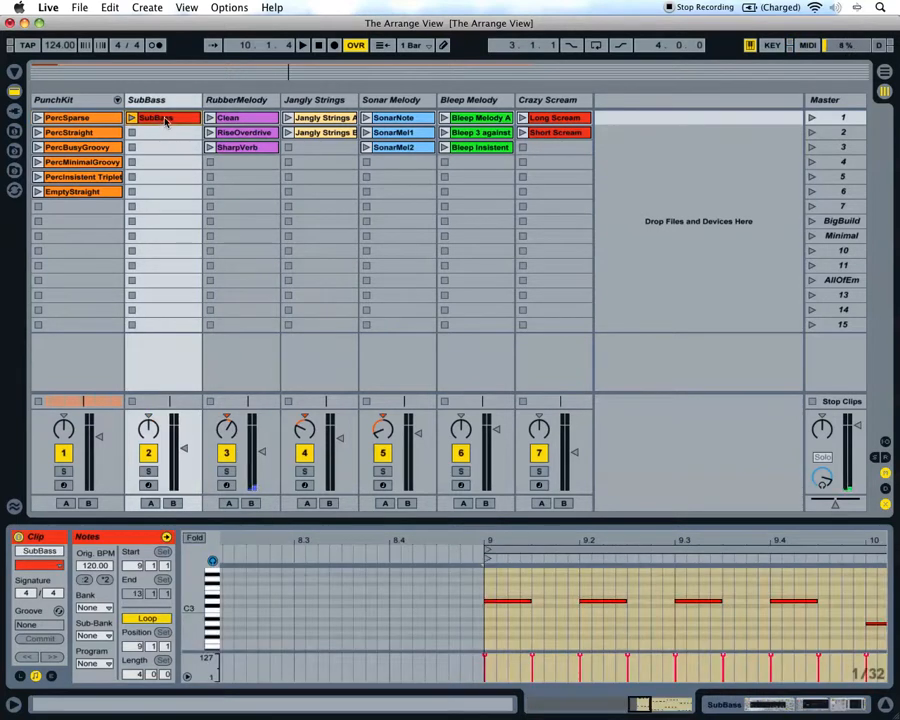
pyautogui.moveTo(166, 129); pyautogui.dragTo(76, 157)
pyautogui.press('Tab')
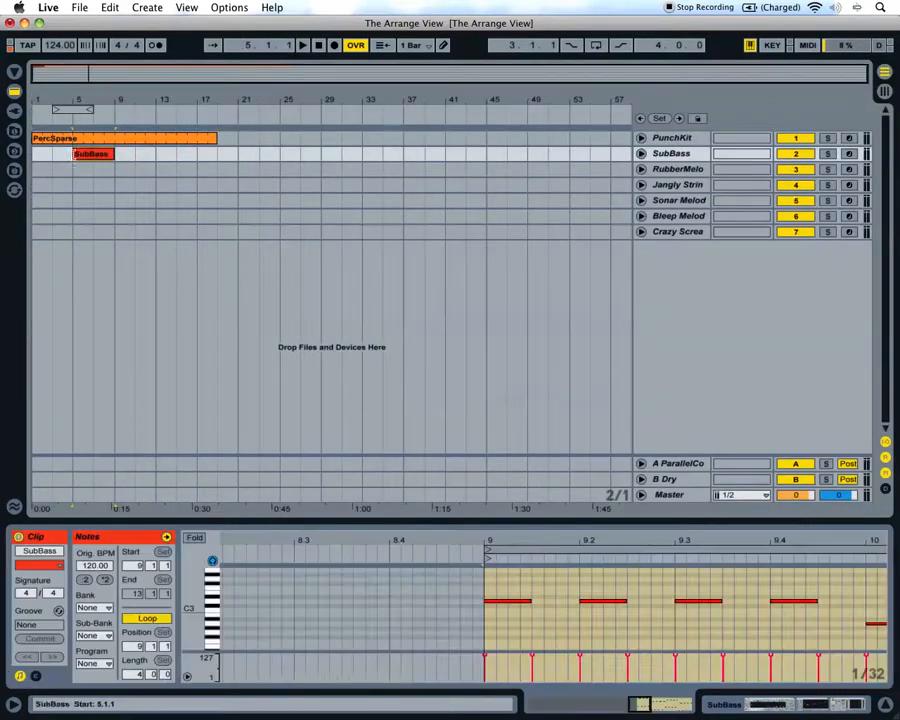
# Extend the SubBass arrangement clip to end at 21.1.1 and play the arrangement briefly from 3.1.1.
pyautogui.click(637, 154)
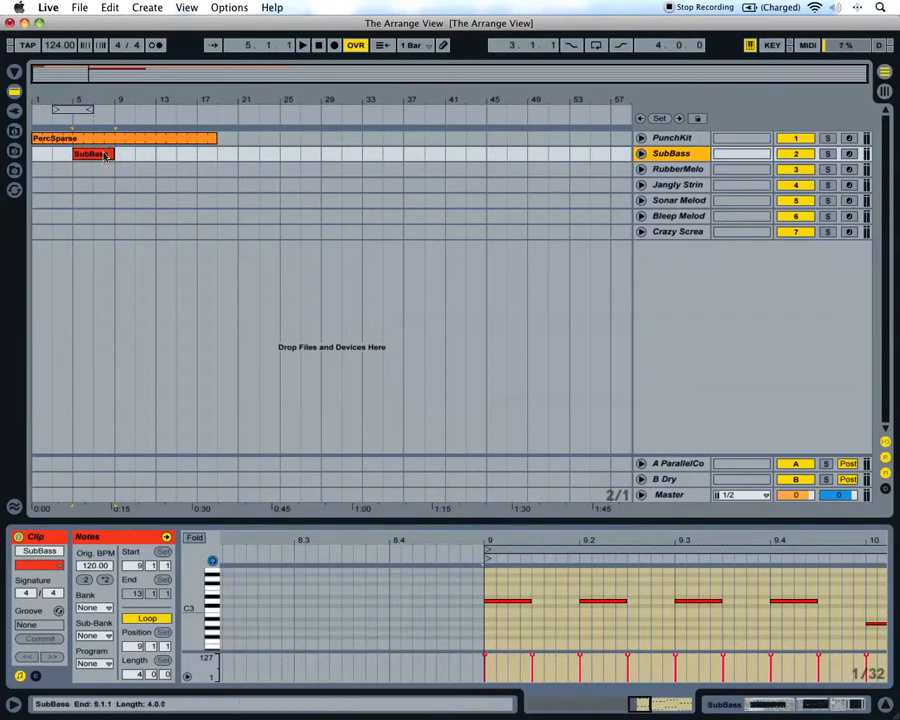
pyautogui.moveTo(113, 154); pyautogui.dragTo(237, 154)
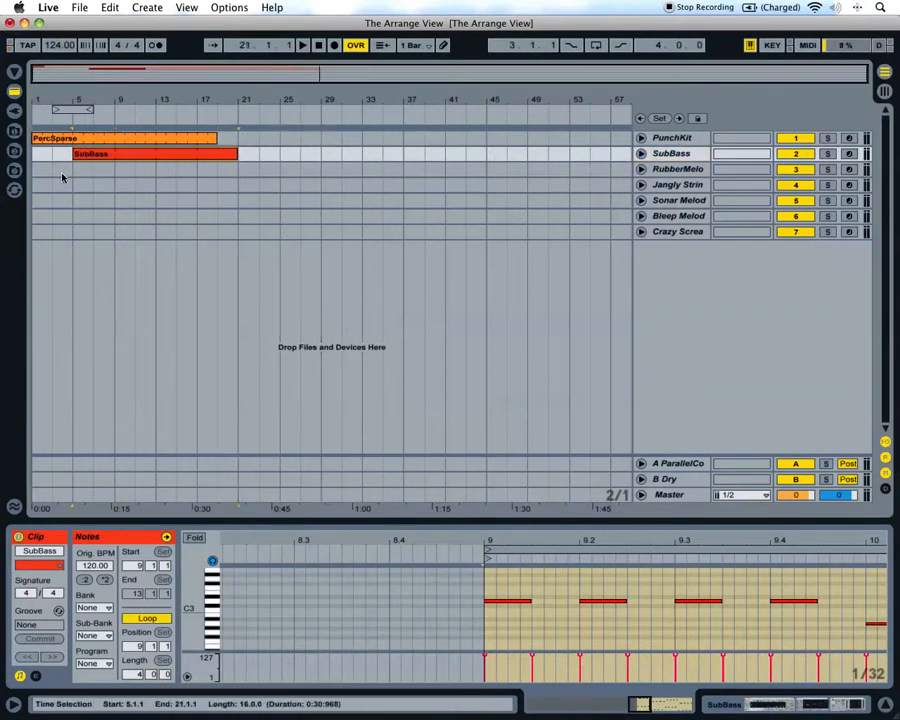
pyautogui.click(54, 170)
pyautogui.press('space')
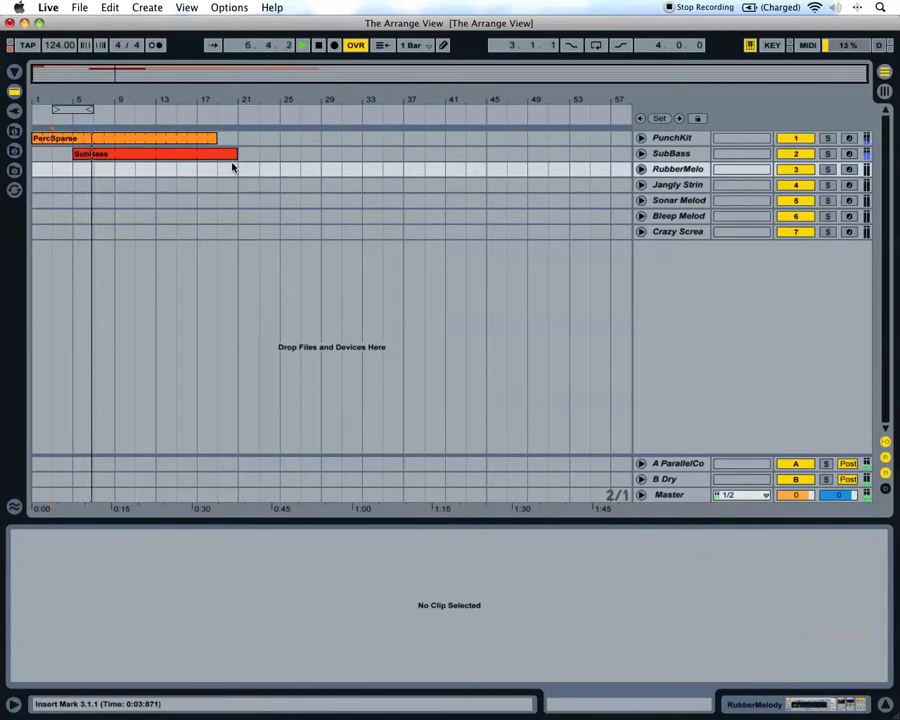
pyautogui.press('space')
# Go back to the Session View and inspect the Jangly Strings A clip.
pyautogui.press('Tab')
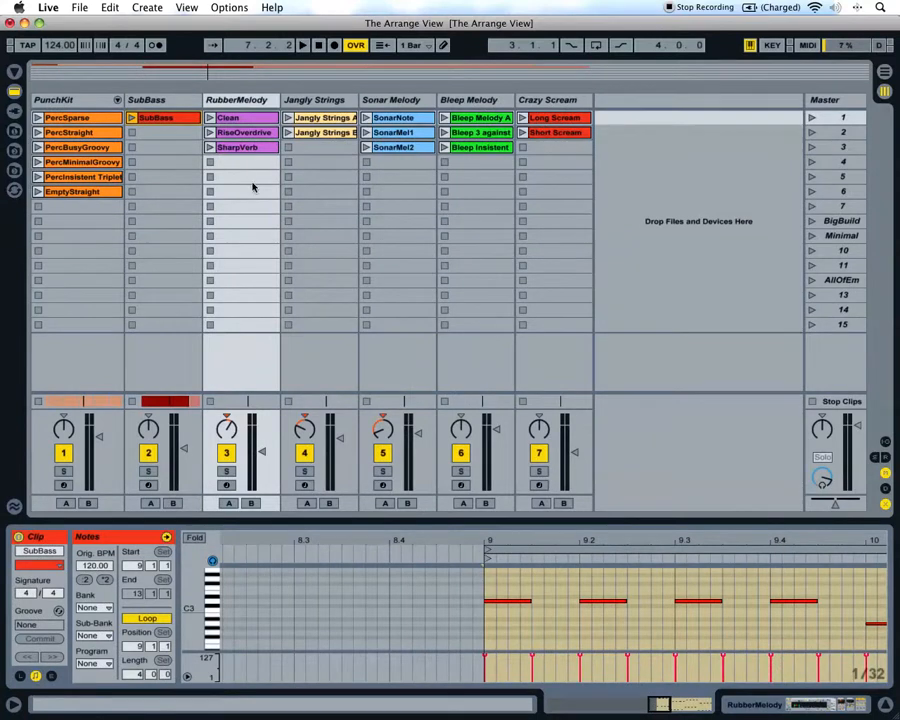
pyautogui.click(266, 131)
pyautogui.click(300, 119)
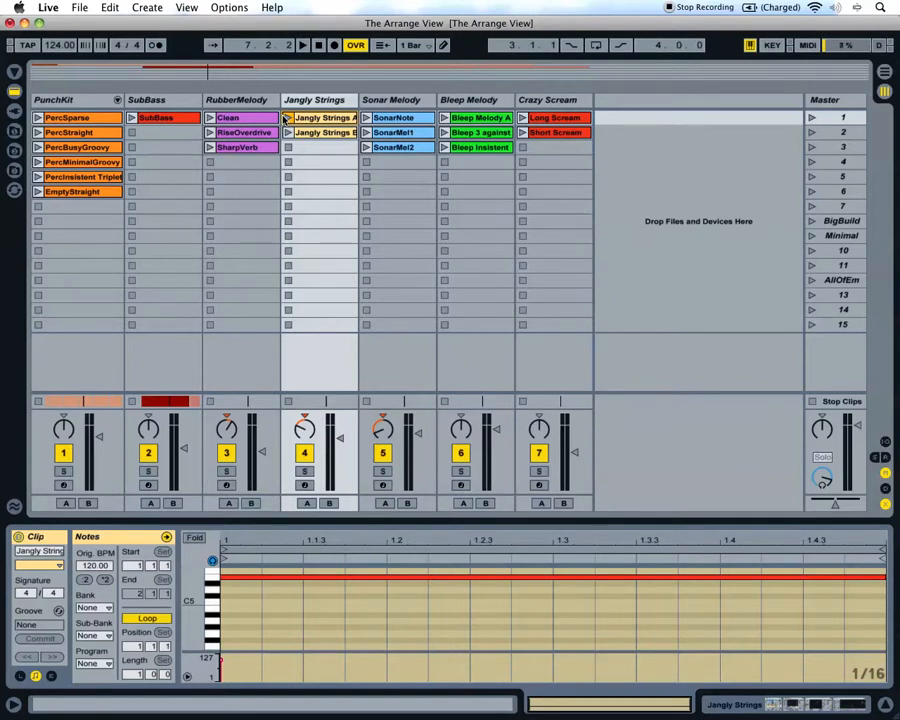
# Delete all clips from the arrangement timeline and place the insert marker at 1.1.1.
pyautogui.press('Tab')
pyautogui.click(238, 160)
pyautogui.press('super+a')
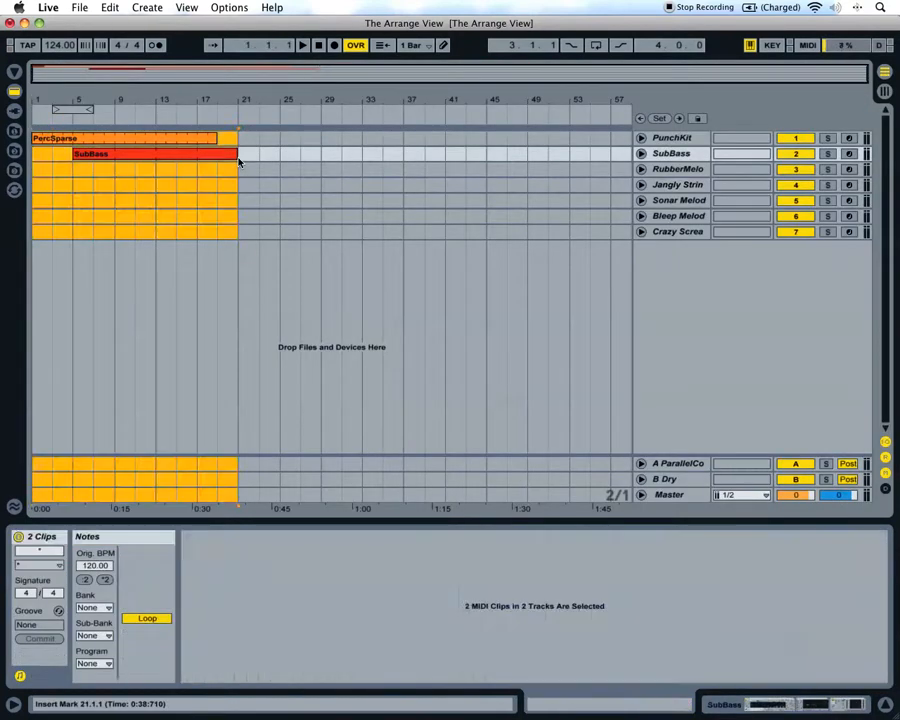
pyautogui.press('Delete')
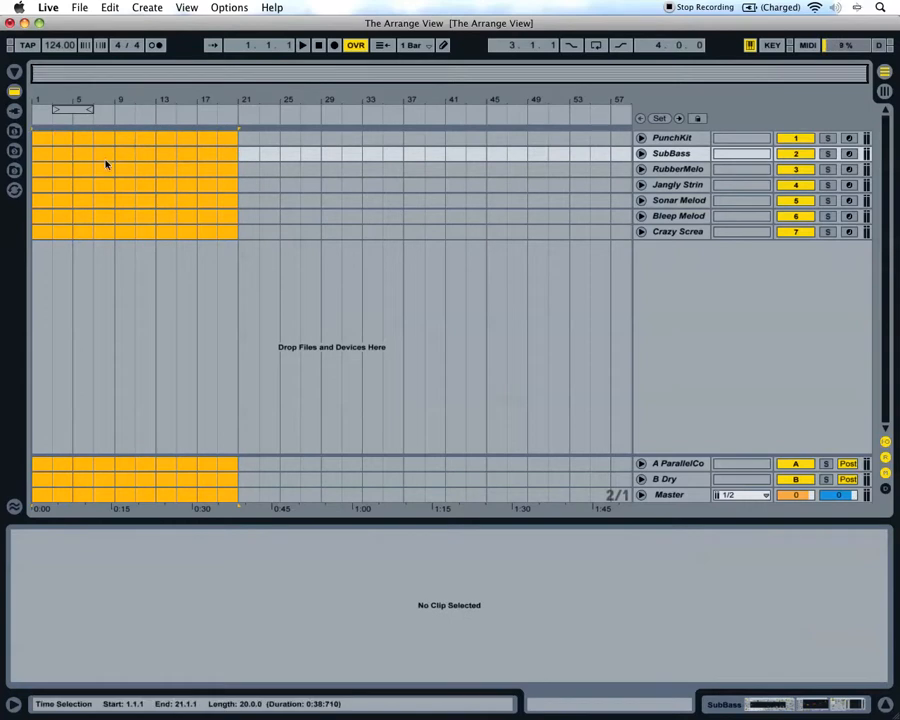
pyautogui.click(34, 146)
# Start recording into the arrangement from bar 1 with the RubberMelody track's Clean session clip playing.
pyautogui.press('Tab')
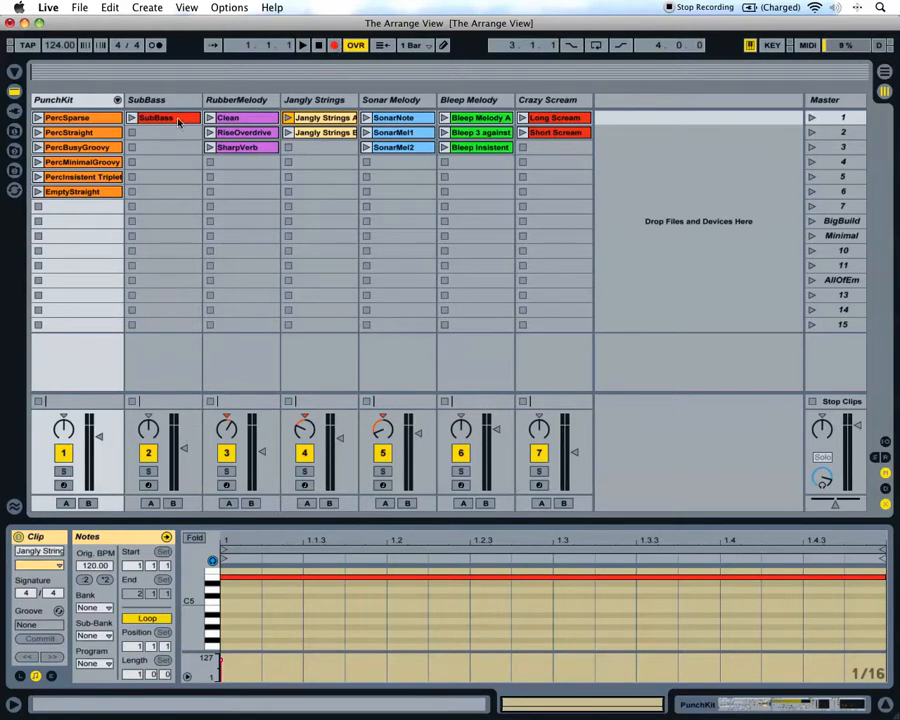
pyautogui.click(240, 118)
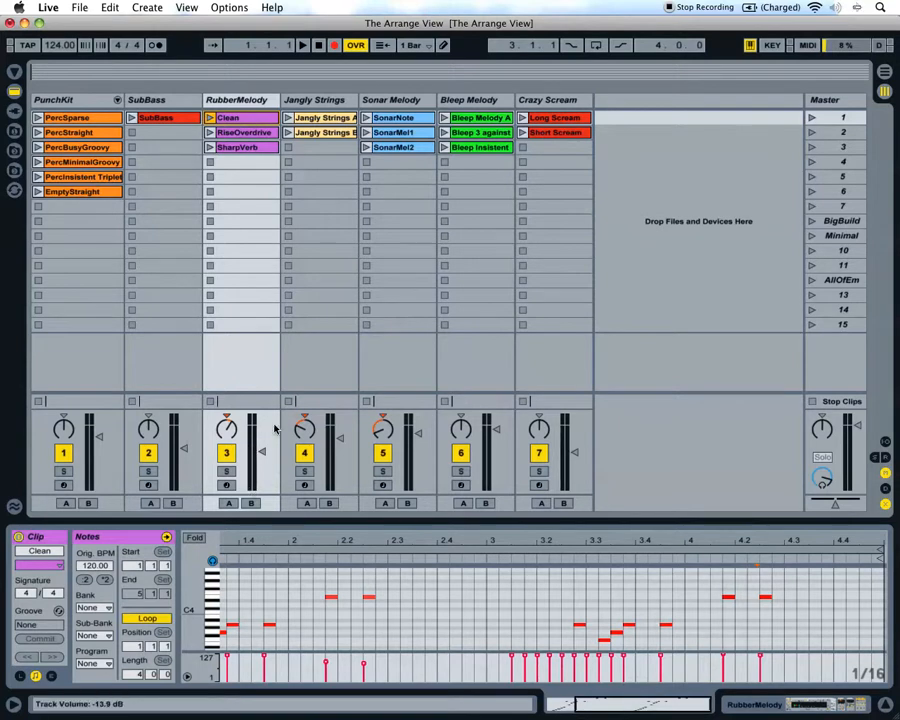
pyautogui.click(240, 101)
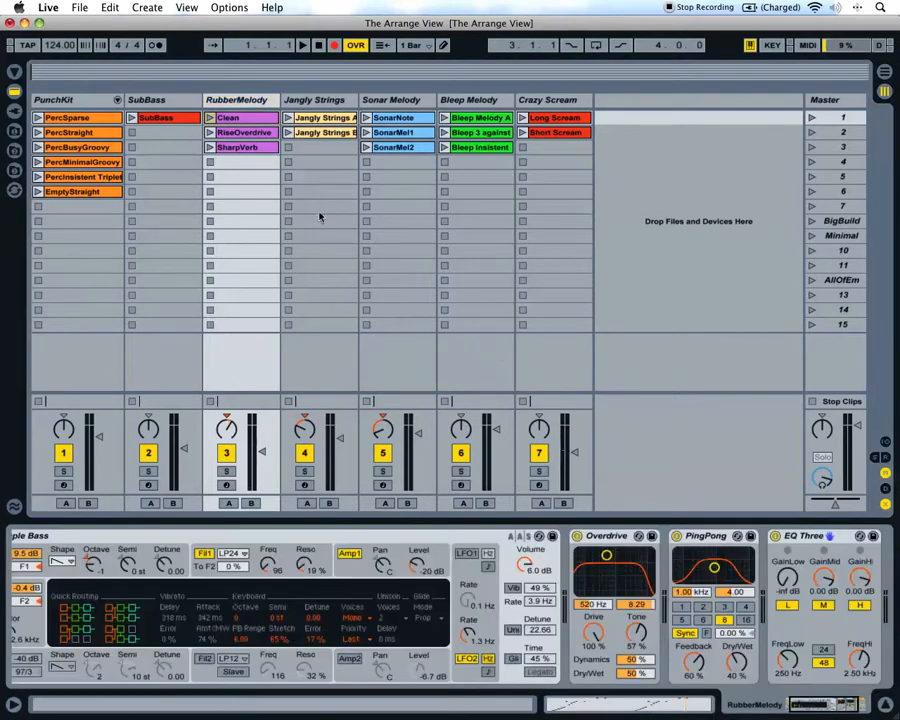
pyautogui.click(236, 119)
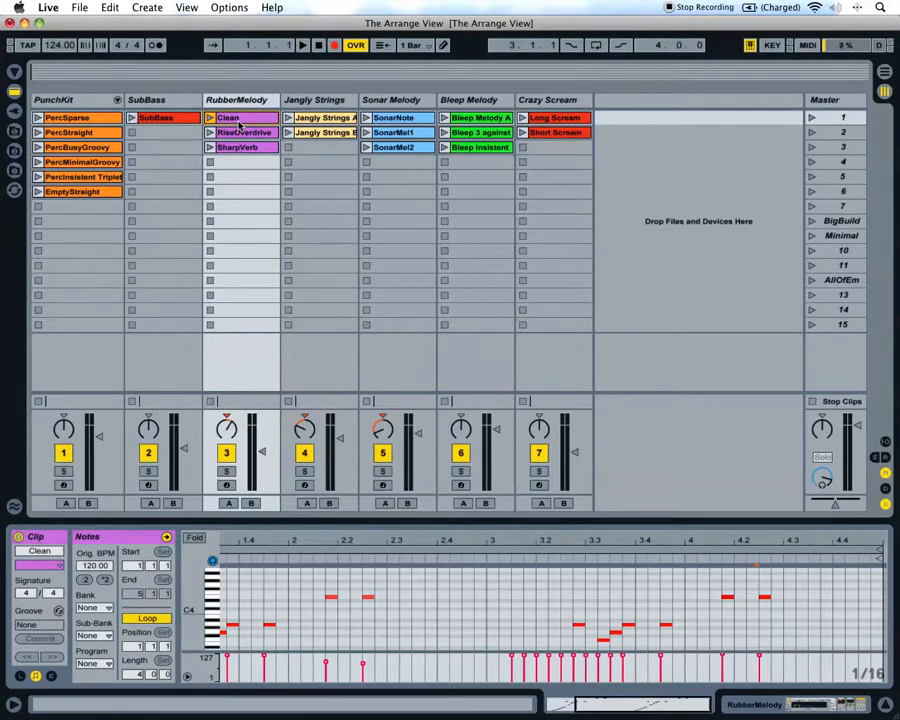
pyautogui.press('space')
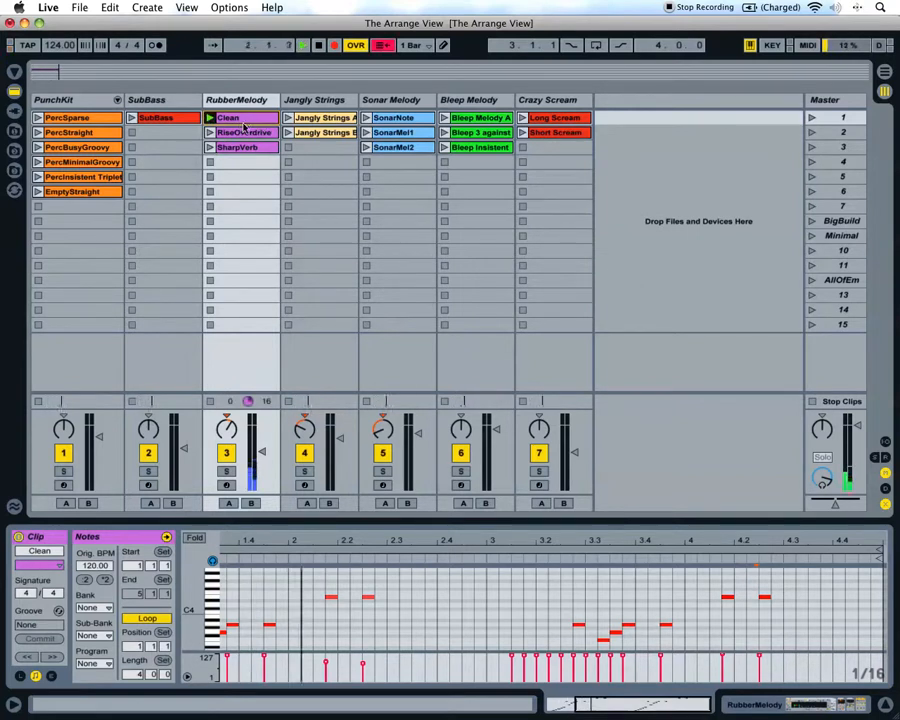
# While recording, launch PercSparse, SonarNote, Jangly Strings A, SubBass and Bleep Melody A, fading up the Bleep Melody track's volume.
pyautogui.click(88, 118)
pyautogui.click(37, 118)
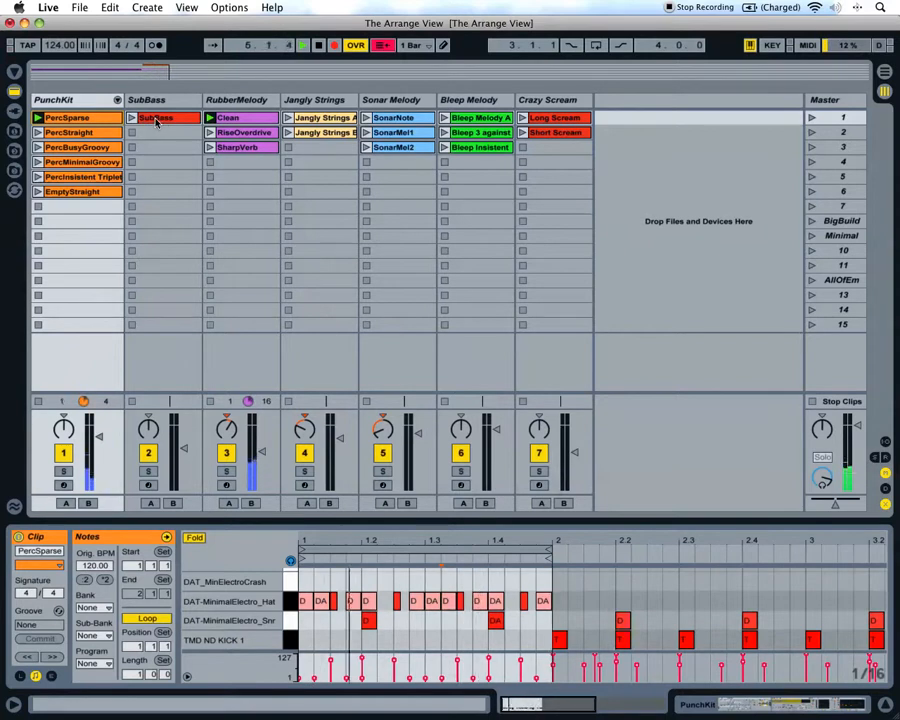
pyautogui.click(318, 118)
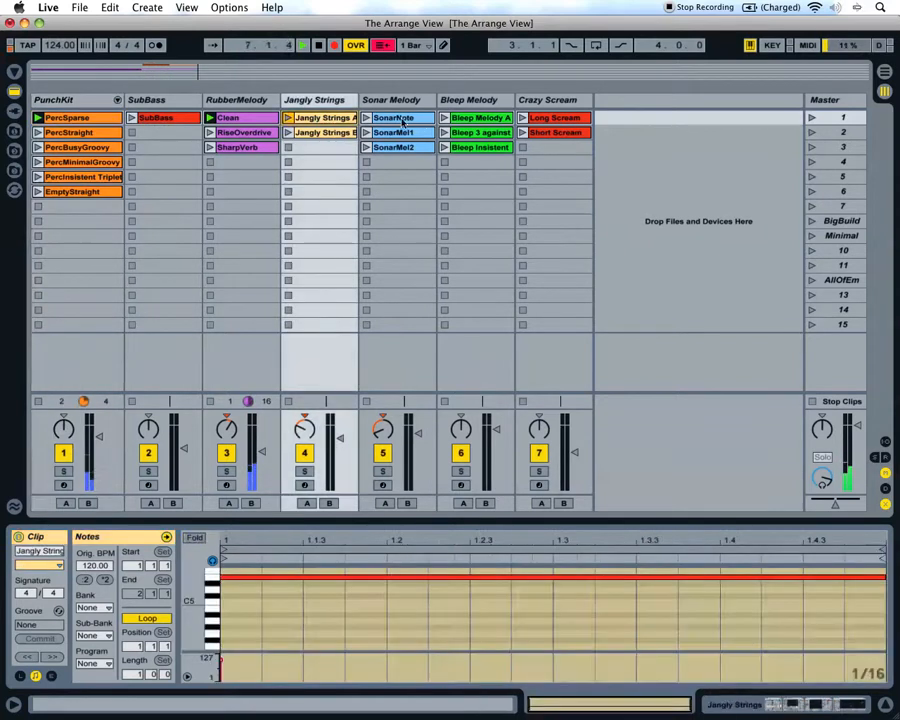
pyautogui.click(392, 119)
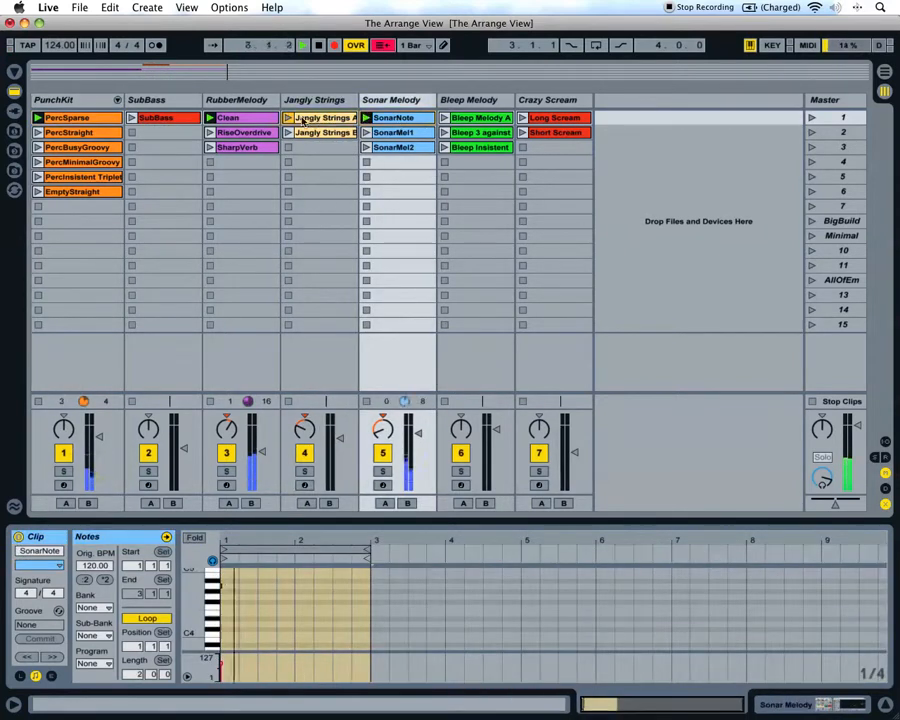
pyautogui.click(300, 119)
pyautogui.click(134, 119)
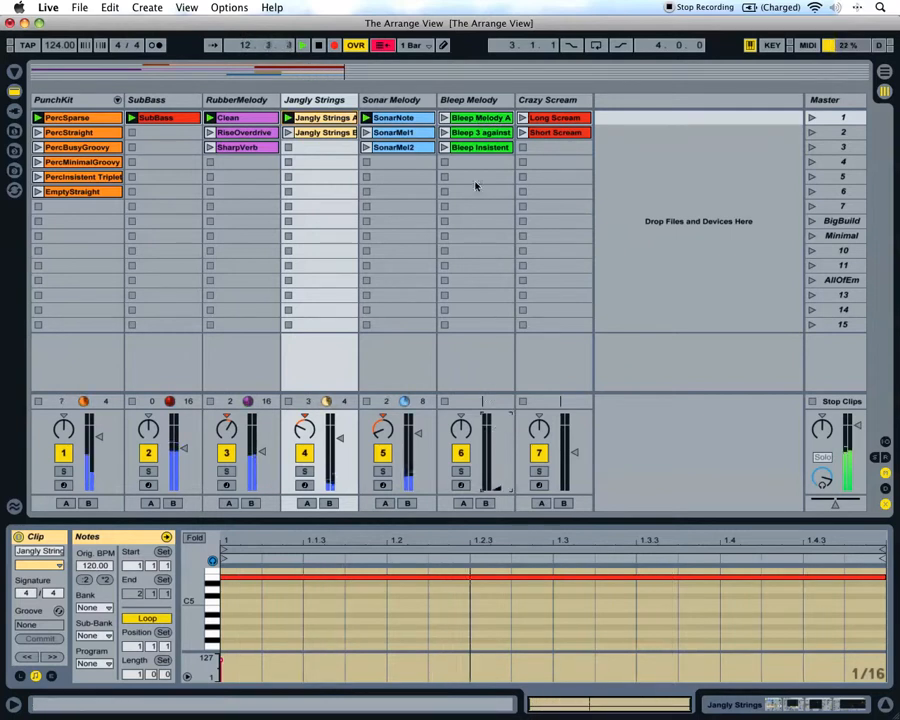
pyautogui.moveTo(497, 489); pyautogui.dragTo(495, 430)
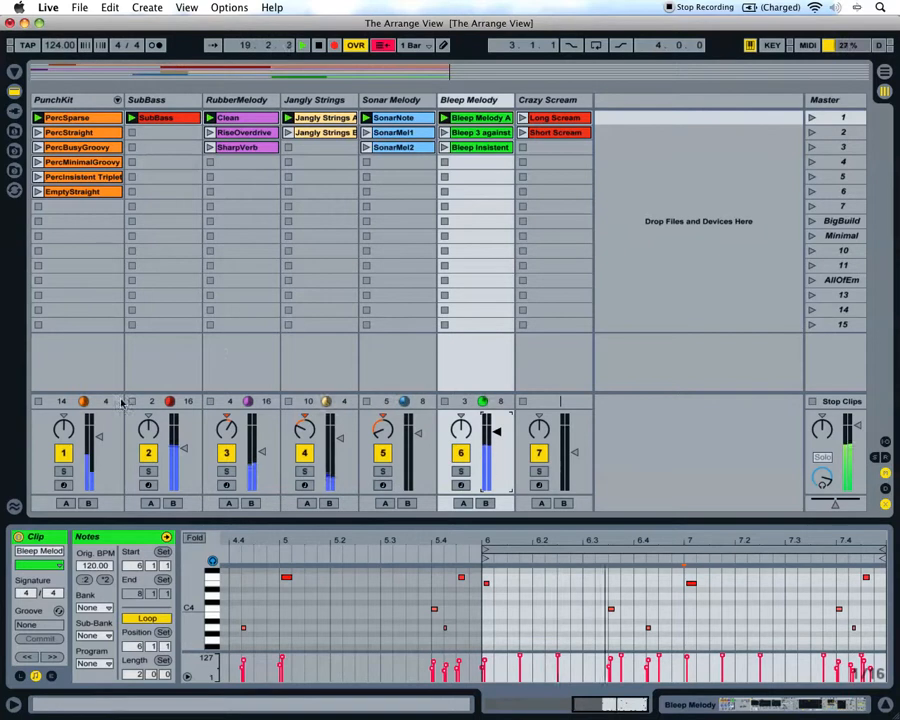
# Stop the PunchKit and RubberMelody clips and launch scene 2 while recording.
pyautogui.click(211, 402)
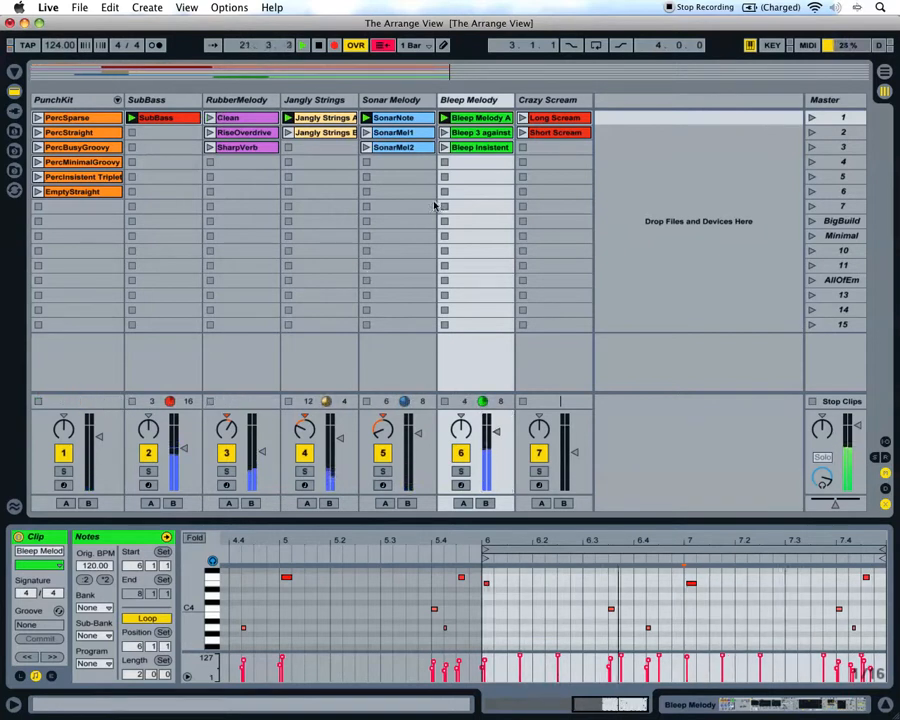
pyautogui.click(818, 133)
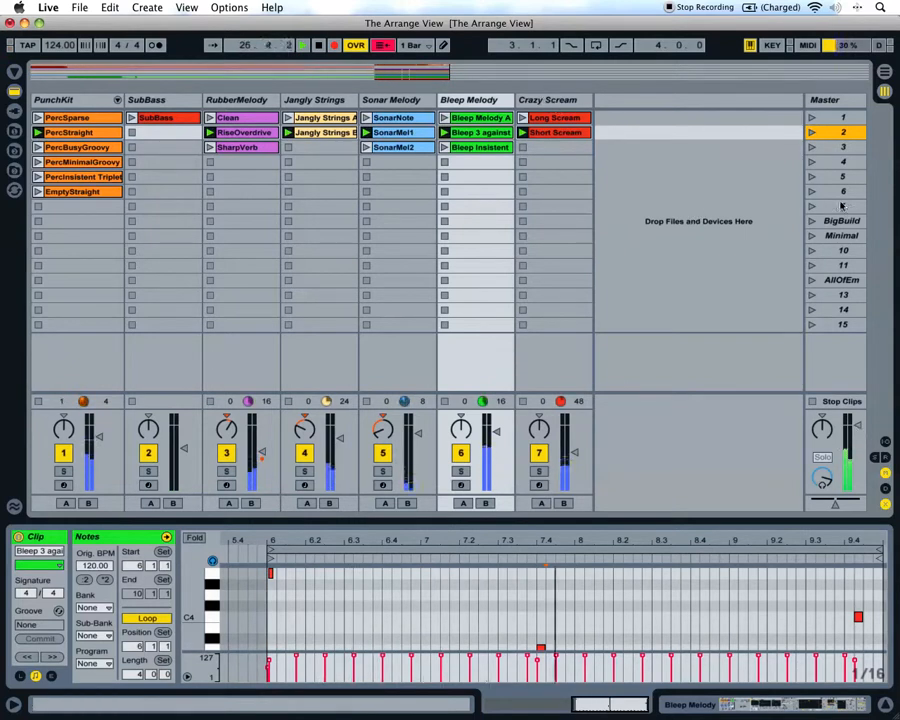
# Sweep the low gain of the Master track's EQ Three down to -inf dB and back up to -3.52 dB.
pyautogui.doubleClick(826, 103)
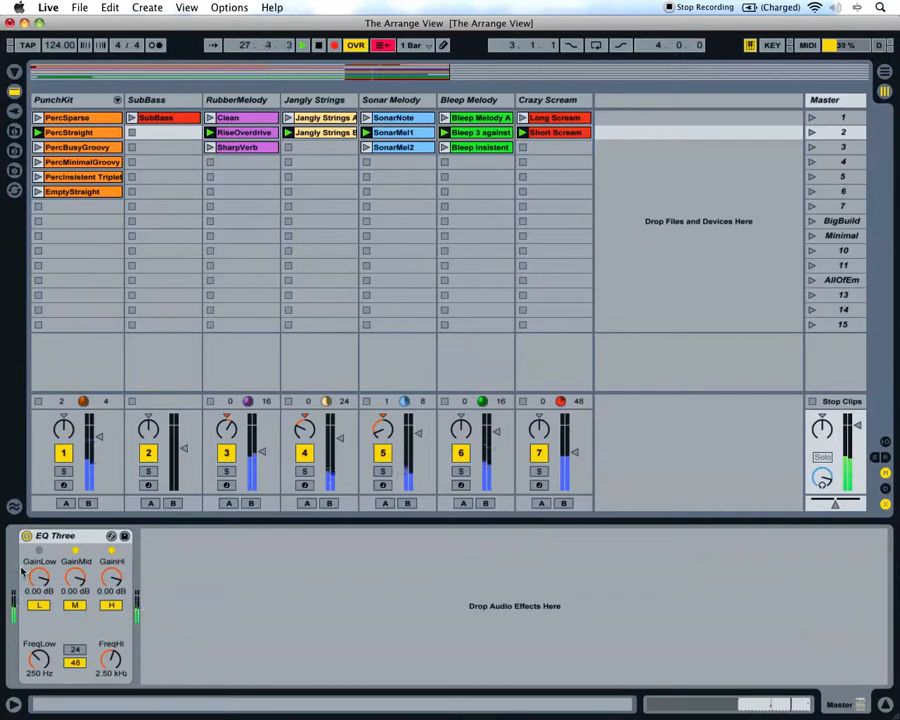
pyautogui.moveTo(39, 578); pyautogui.dragTo(39, 590)
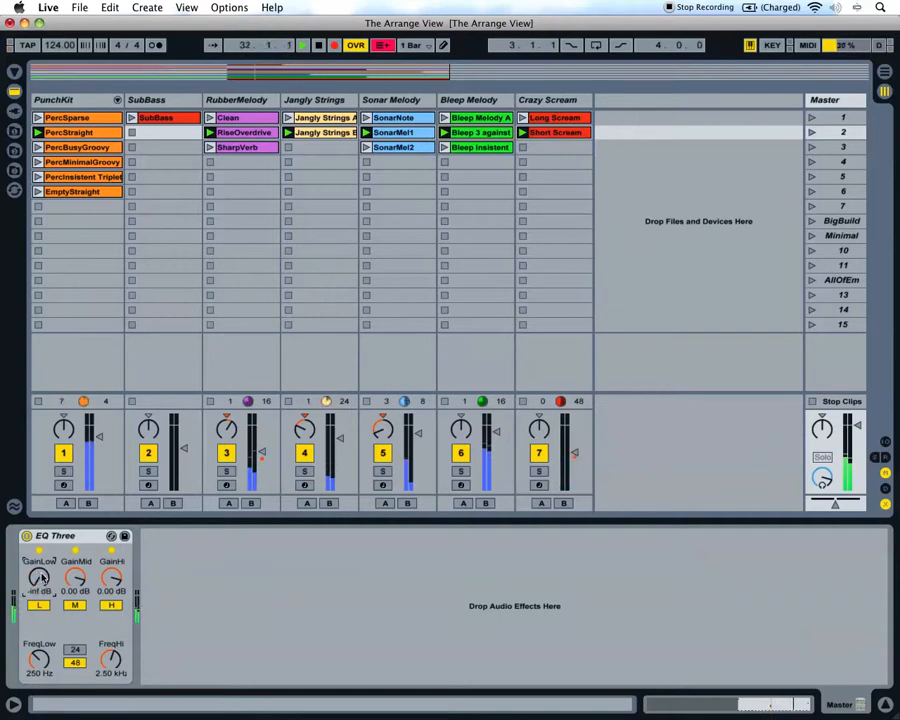
pyautogui.moveTo(39, 580); pyautogui.dragTo(39, 555)
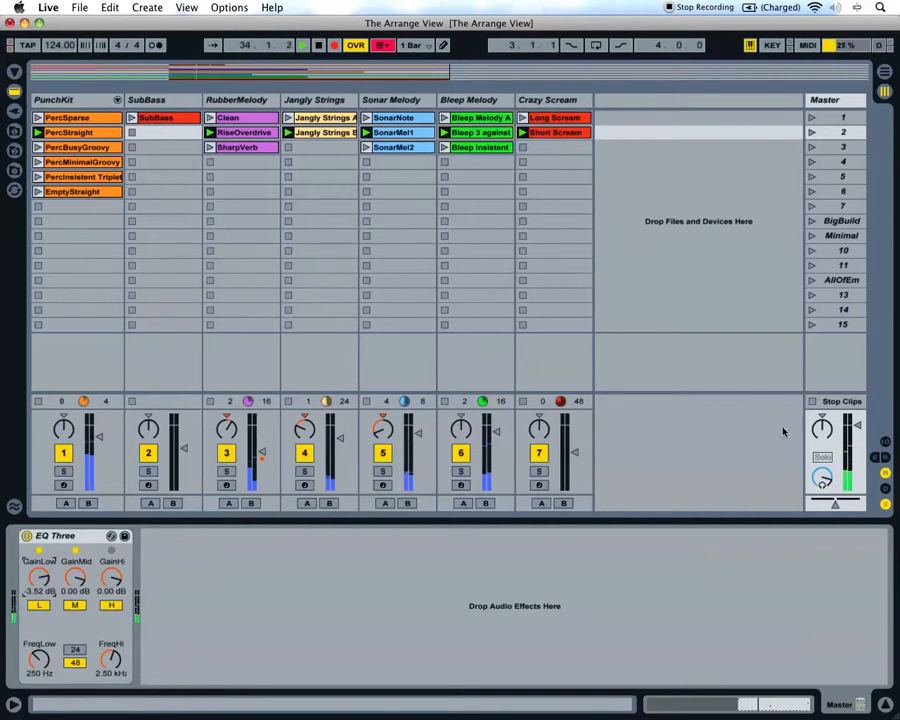
# Stop all session clips and end the recording in the Arrangement View.
pyautogui.click(811, 401)
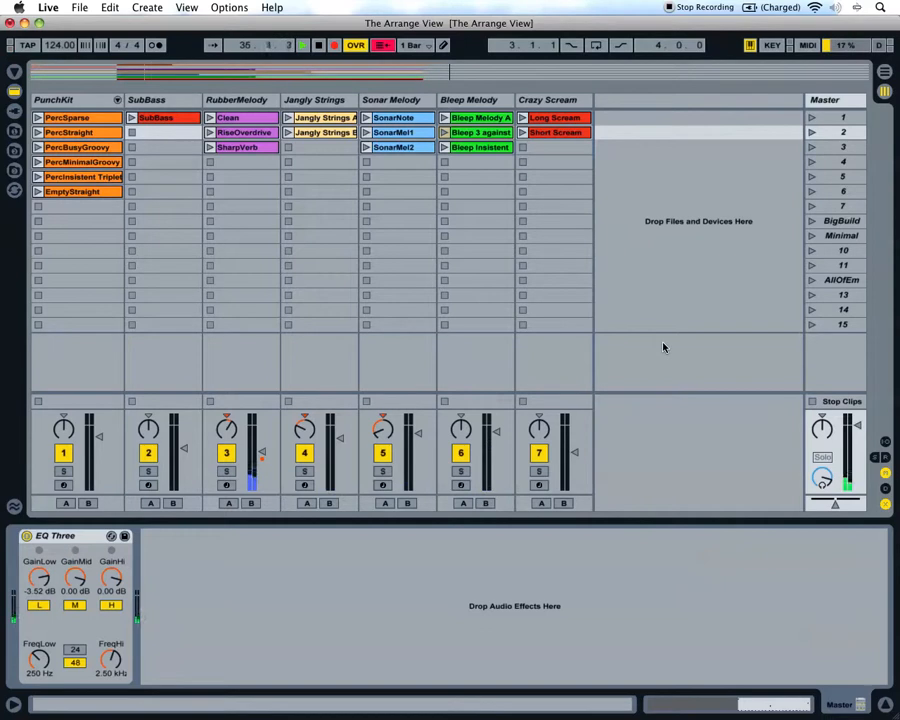
pyautogui.press('Tab')
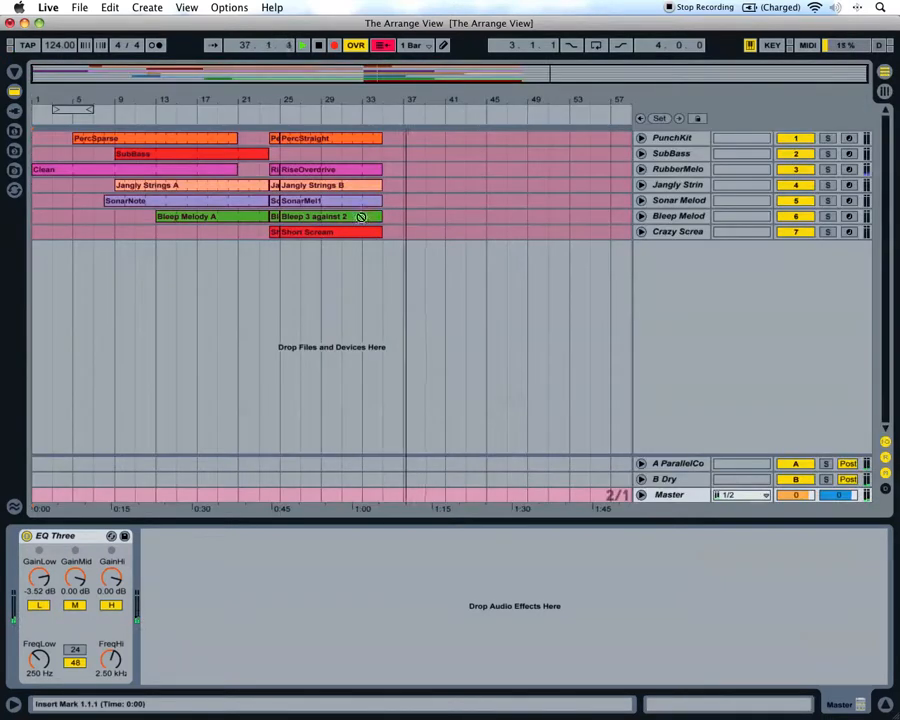
pyautogui.press('space')
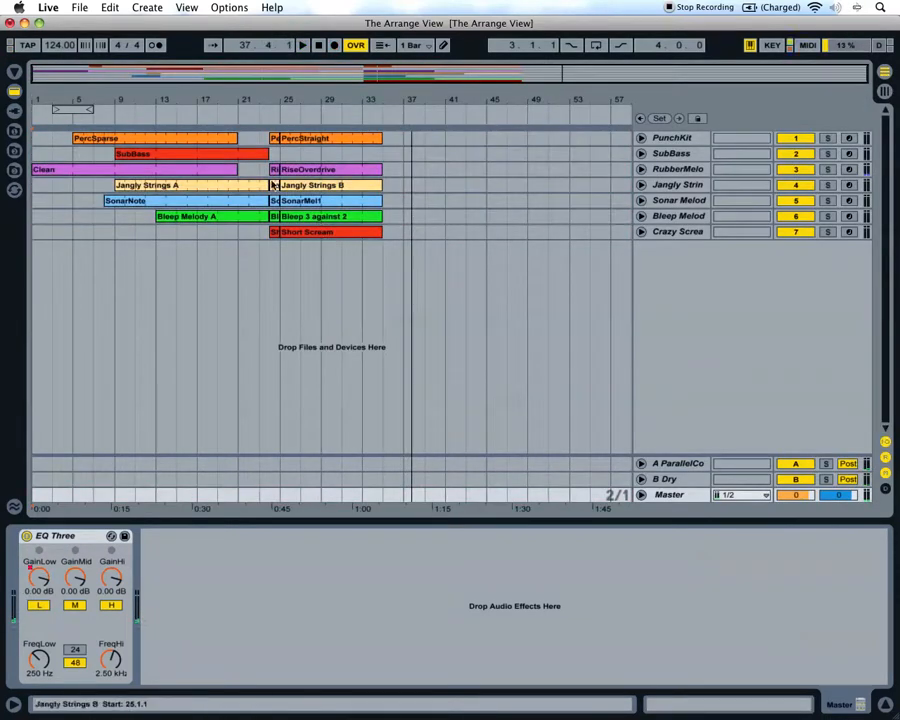